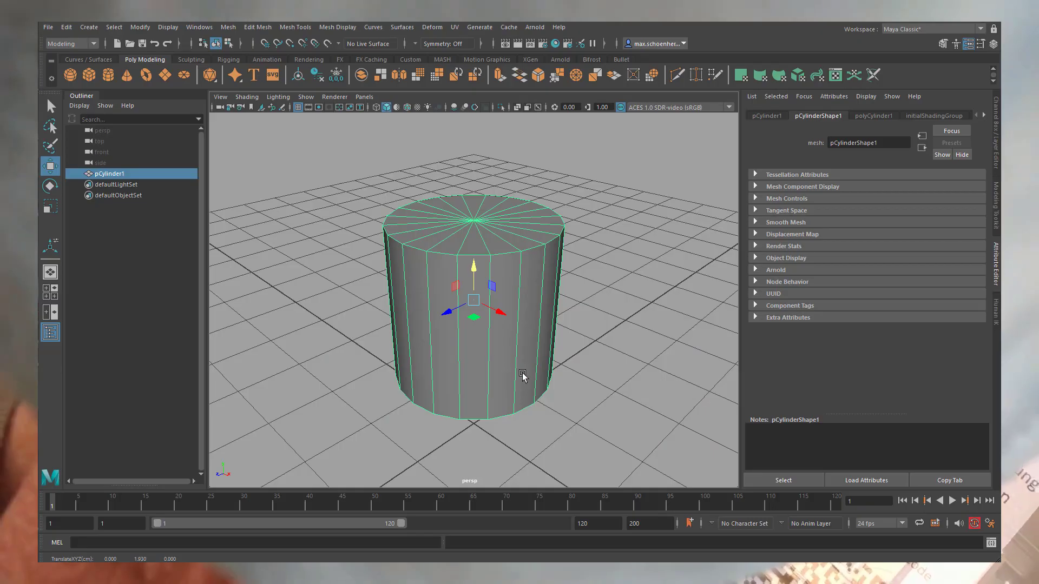
# Step: Set the cylinder's axis subdivisions to 38 and height subdivisions to 12, and twist it with a Twist deformer
pyautogui.moveTo(941, 212); pyautogui.dragTo(953, 215)
pyautogui.moveTo(887, 223); pyautogui.dragTo(893, 225)
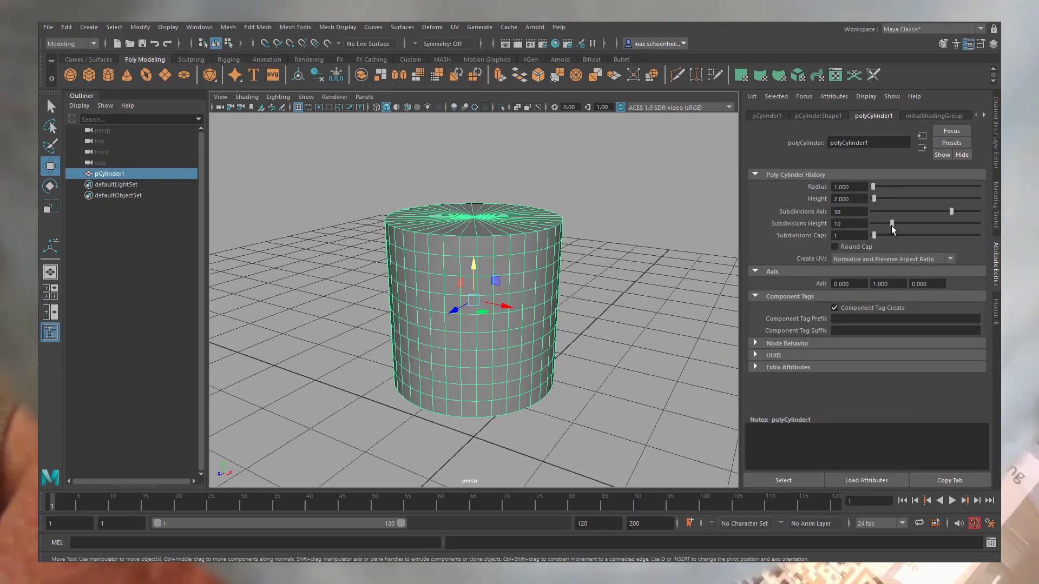
pyautogui.click(432, 27)
pyautogui.moveTo(508, 203)
pyautogui.click(608, 252)
pyautogui.press('4')
pyautogui.keyDown('alt'); pyautogui.moveTo(594, 282); pyautogui.dragTo(592, 282); pyautogui.keyUp('alt')
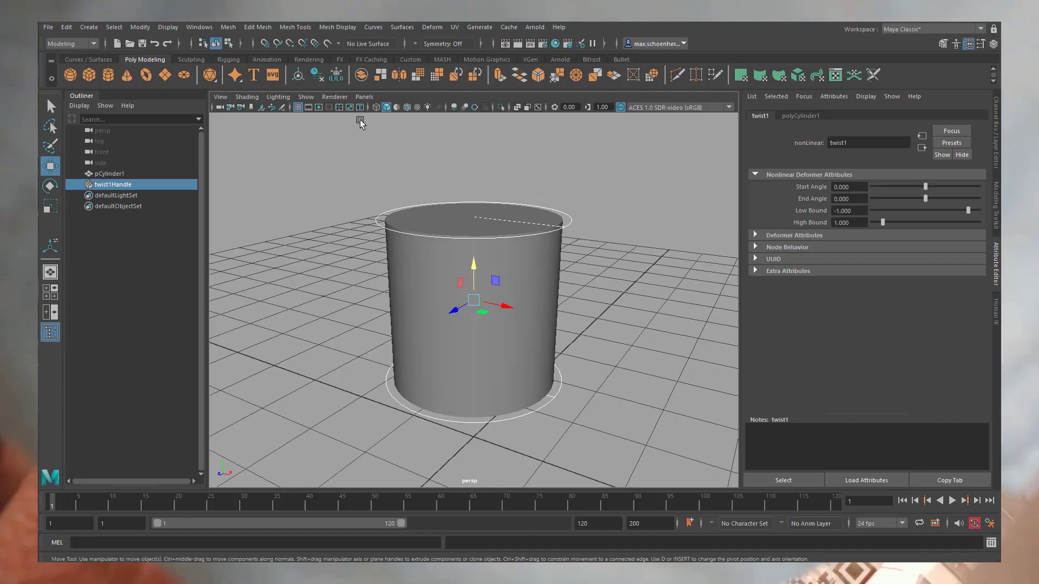
pyautogui.press('4')
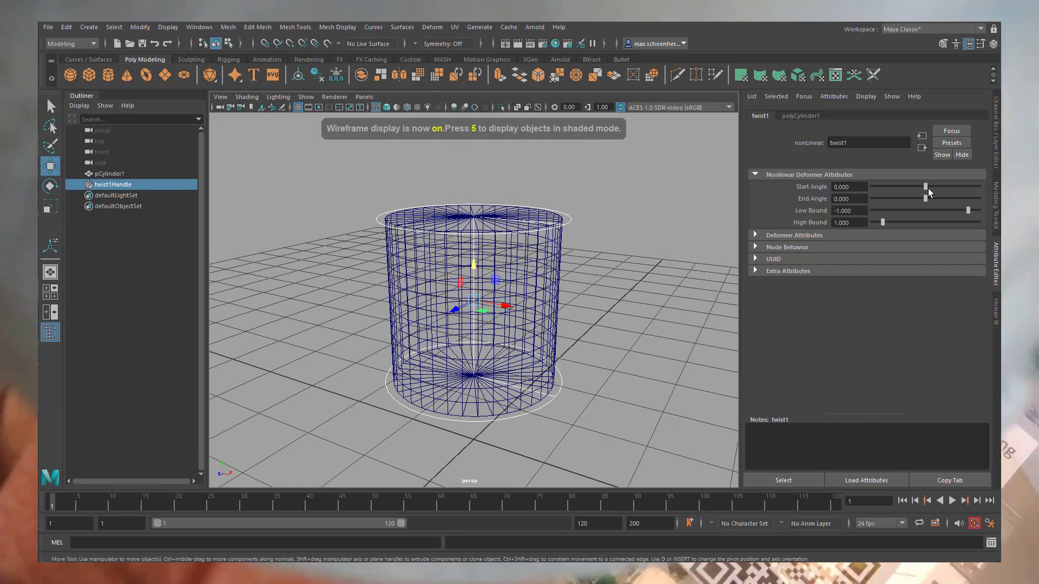
# Step: Select the twisted cylinder, restore shaded display and delete its construction history
pyautogui.click(546, 266)
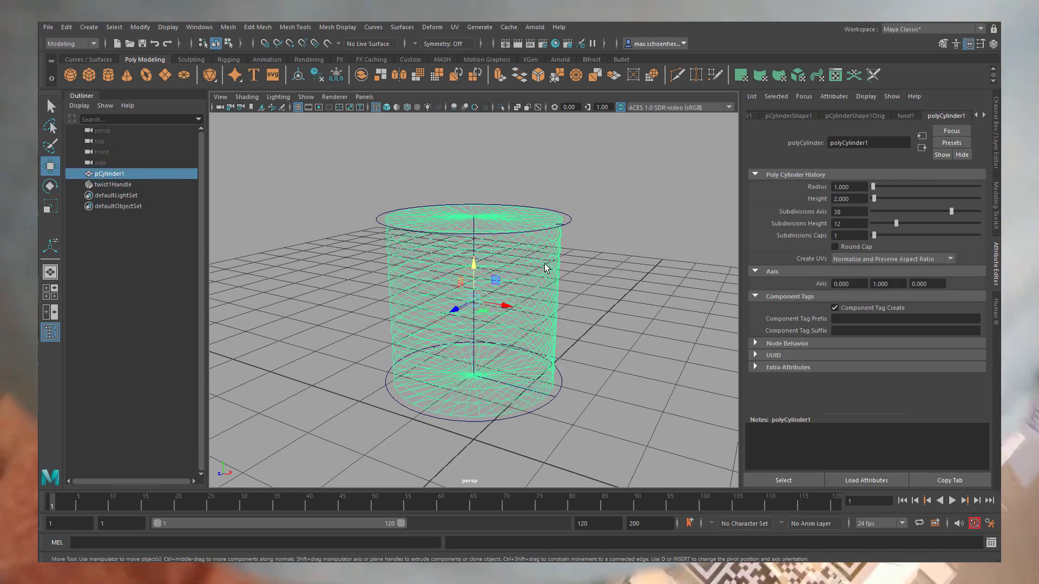
pyautogui.press('5')
pyautogui.click(66, 27)
pyautogui.moveTo(86, 152)
pyautogui.click(255, 164)
# Step: Select the diagonal edges around the twisted cylinder in edge mode and extrude them
pyautogui.rightClick(513, 234)
pyautogui.click(513, 203)
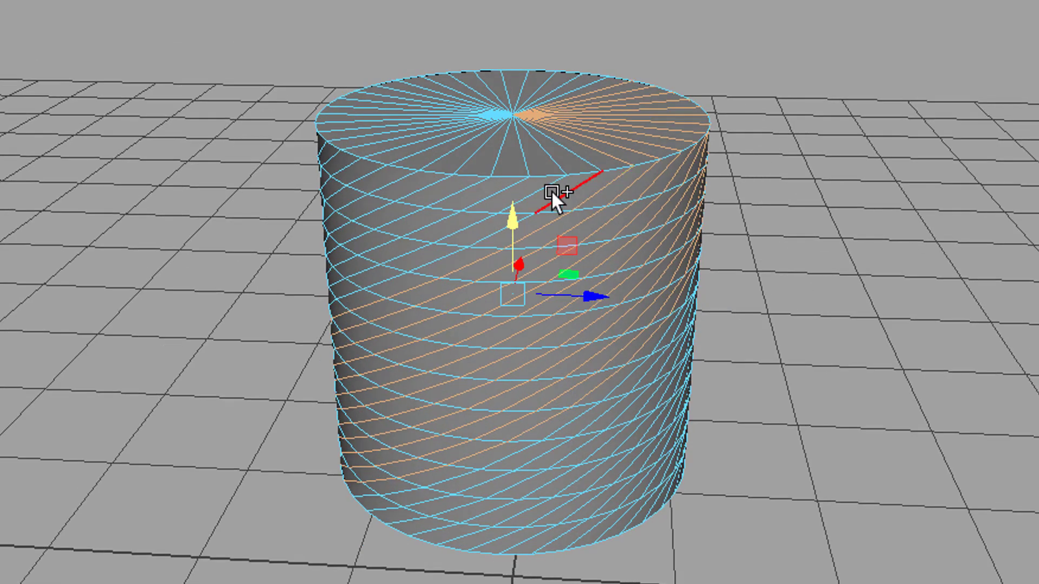
pyautogui.keyDown('alt'); pyautogui.moveTo(551, 190); pyautogui.dragTo(723, 294); pyautogui.keyUp('alt')
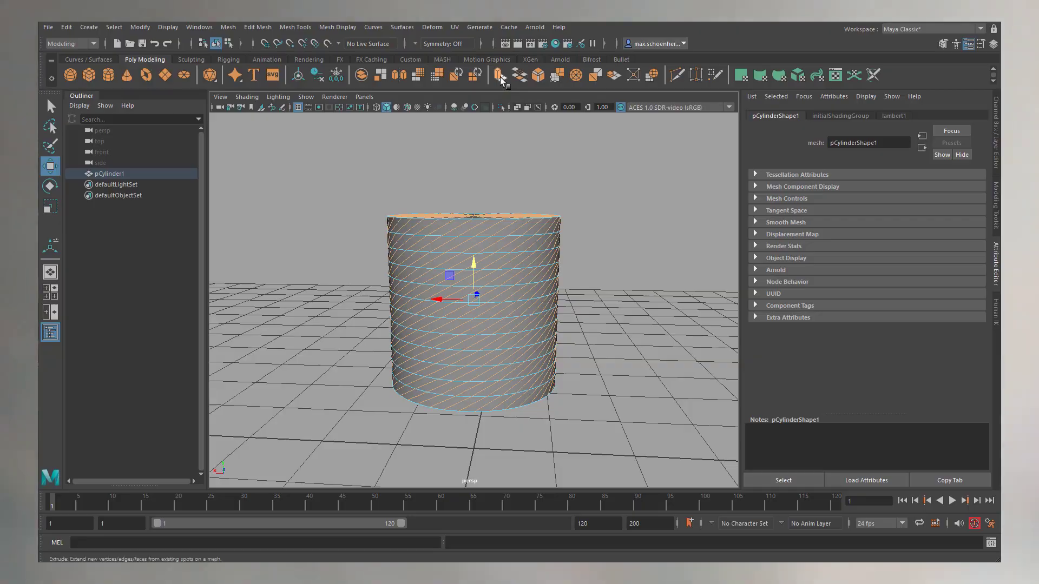
pyautogui.click(499, 75)
# Step: Change the component mode on the cylinder in the front view and start a deformer on it
pyautogui.rightClick(521, 256)
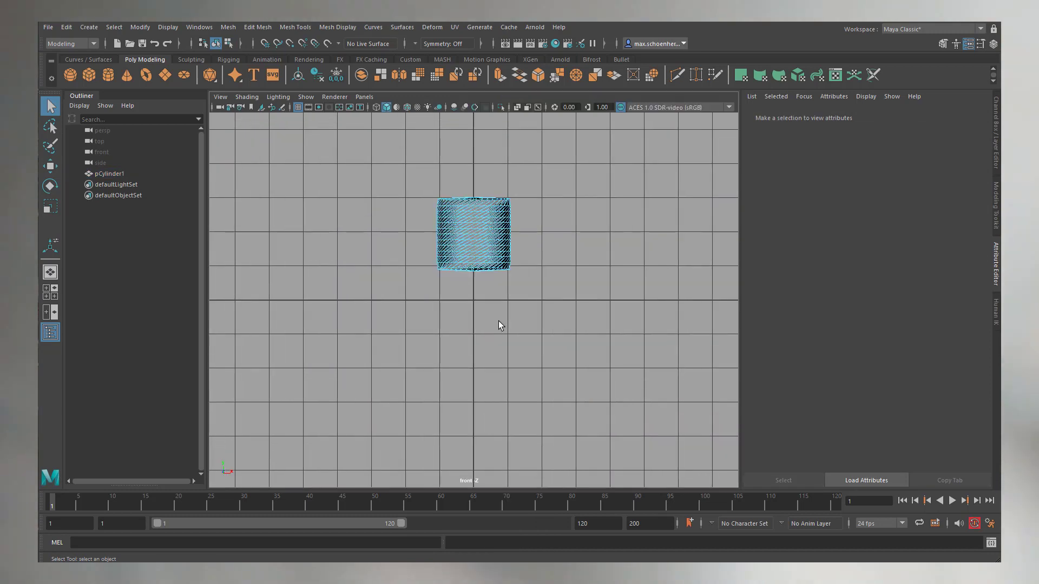
pyautogui.rightClick(479, 218)
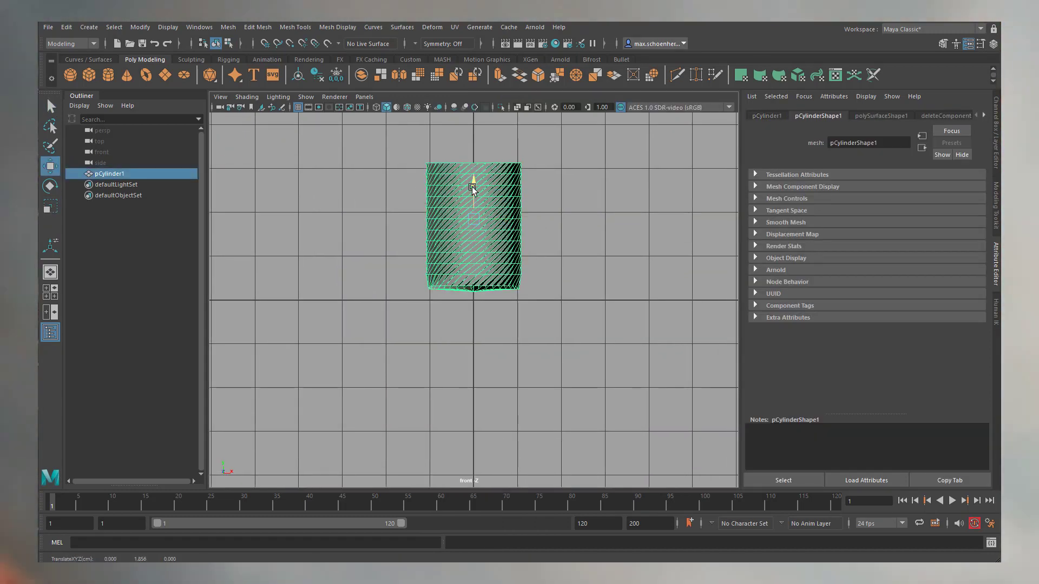
pyautogui.click(432, 27)
pyautogui.click(547, 102)
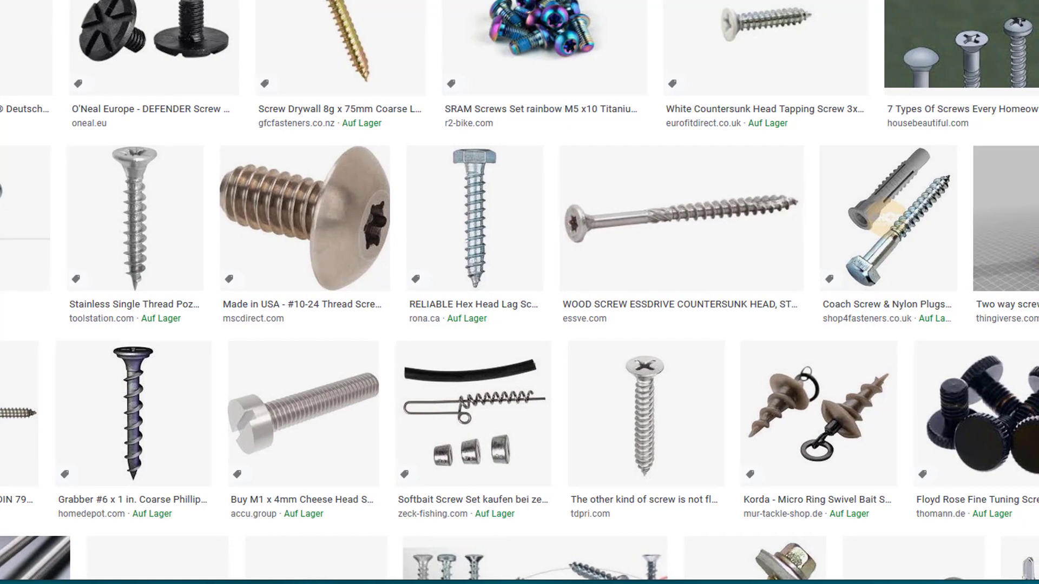
# Step: Browse the web image results for screws as thread reference
pyautogui.scroll(-7, 519, 292)
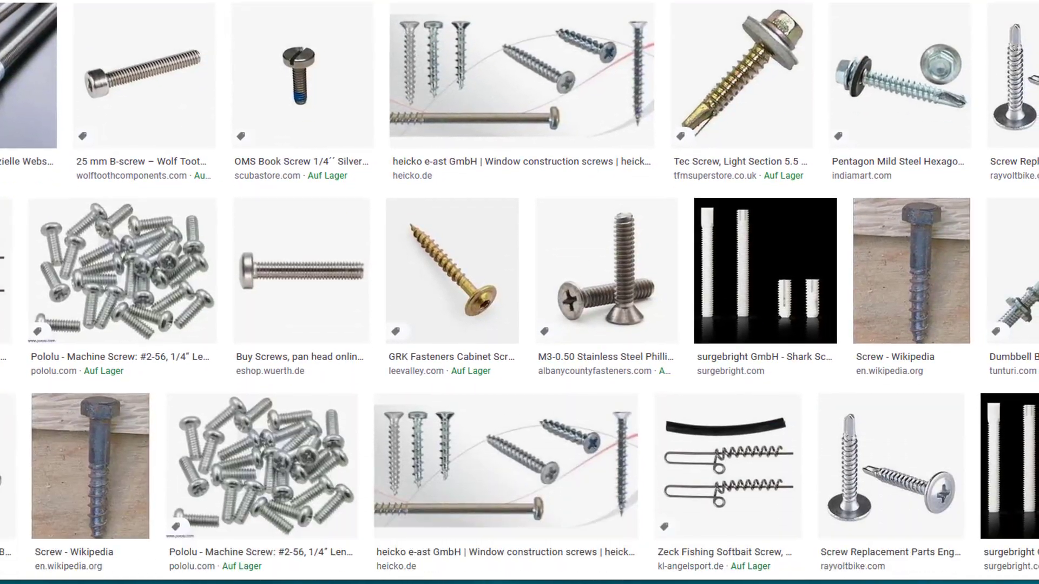
pyautogui.scroll(-4, 519, 292)
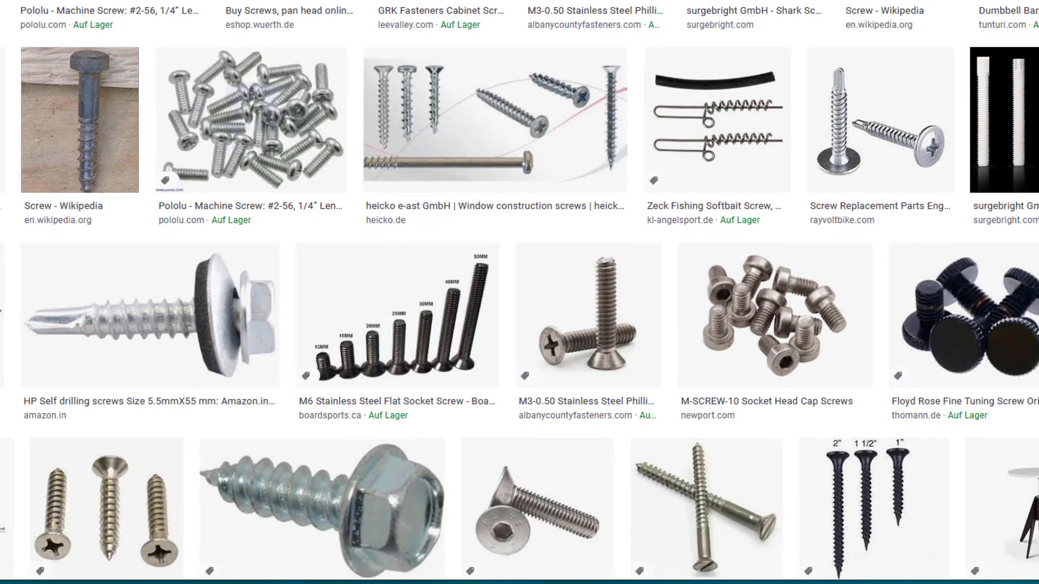
pyautogui.scroll(-1, 519, 292)
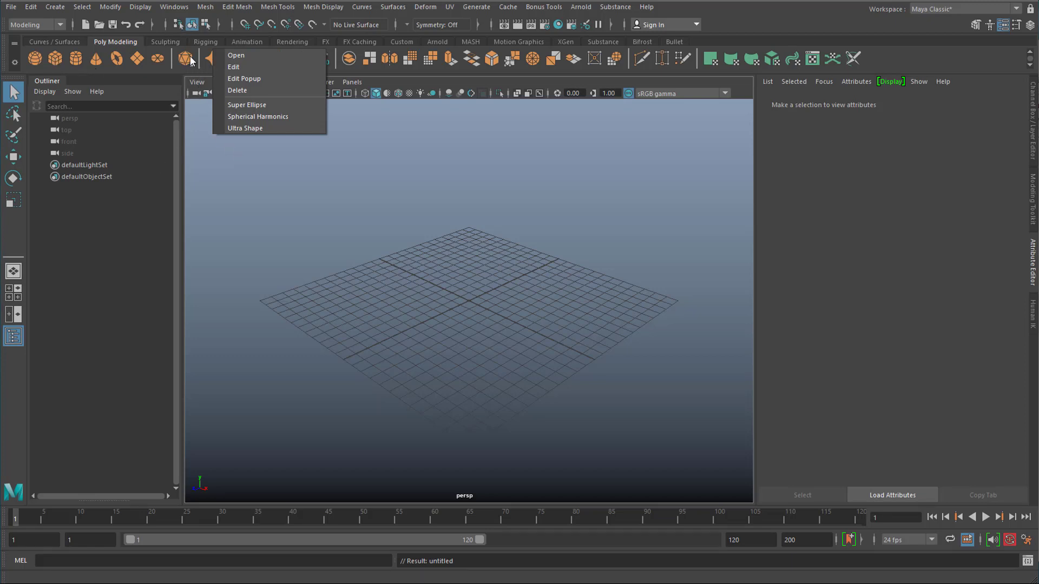
# Step: Create a polygon helix in the empty scene and increase its coils and height to form a taller, tightly wound thread
pyautogui.rightClick(187, 55)
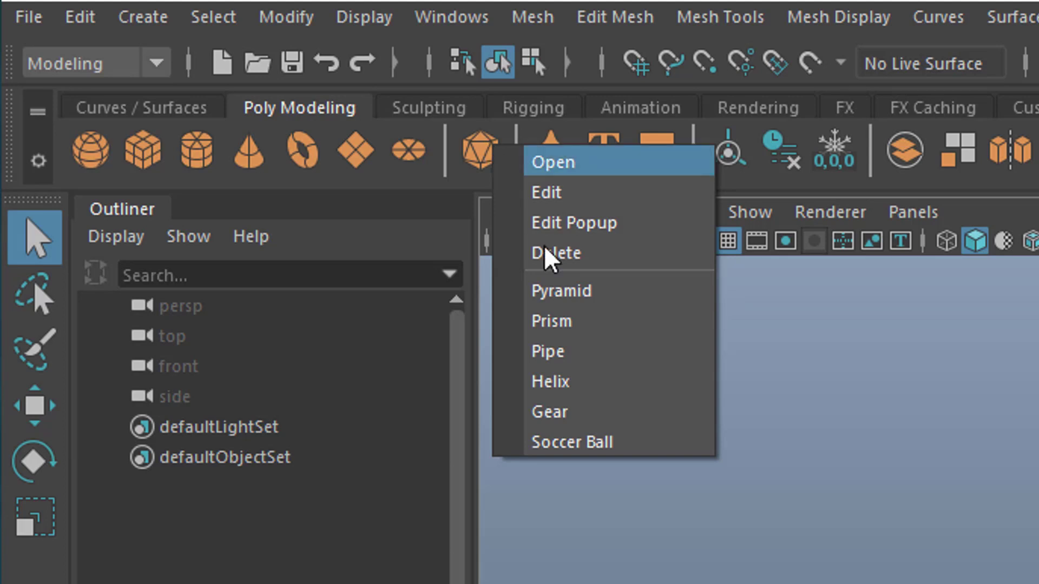
pyautogui.click(583, 375)
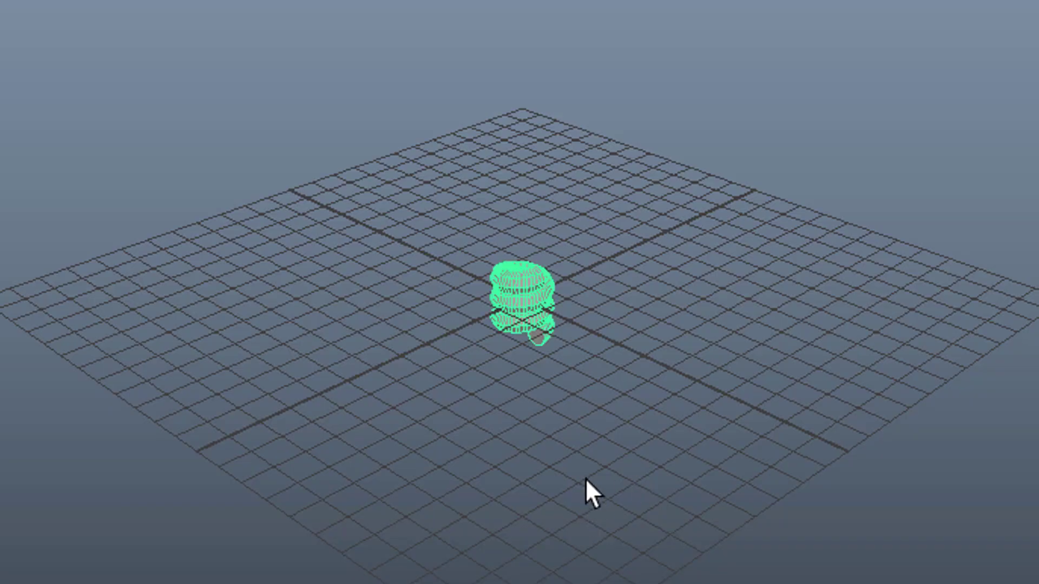
pyautogui.keyDown('alt'); pyautogui.moveTo(469, 469); pyautogui.dragTo(1038, 491, button='right'); pyautogui.keyUp('alt')
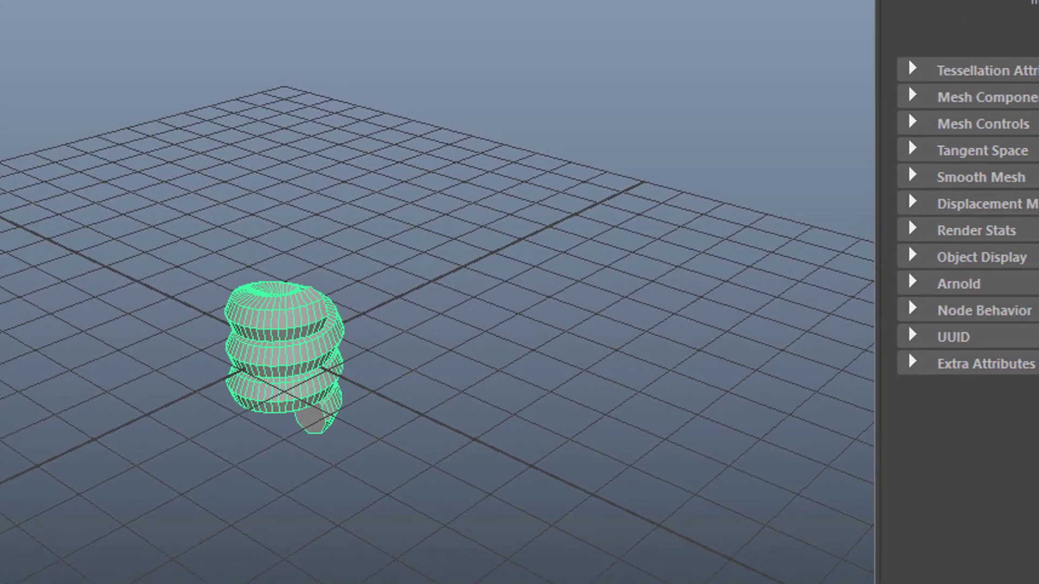
pyautogui.click(890, 20)
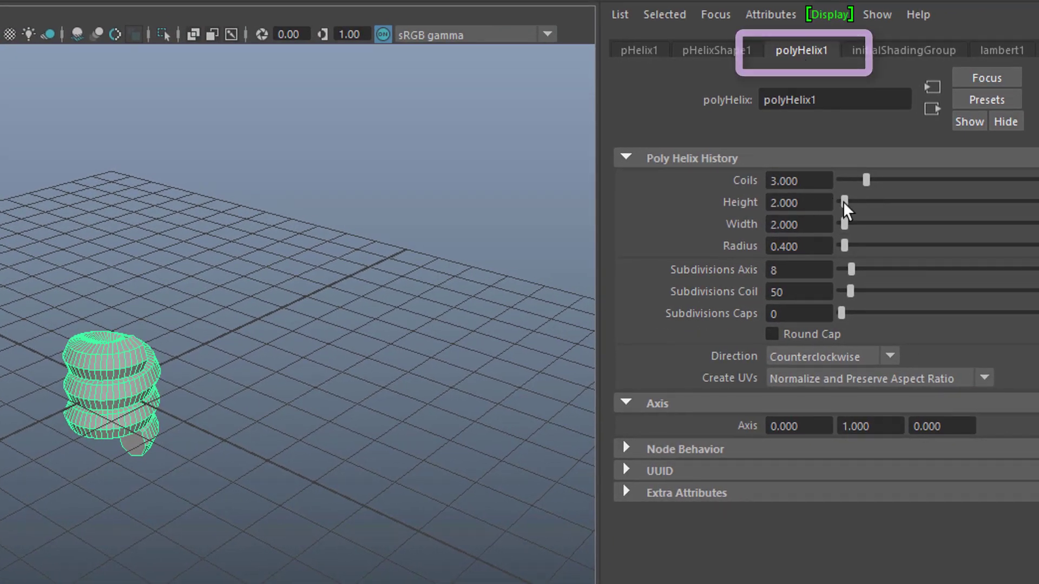
pyautogui.moveTo(864, 185); pyautogui.dragTo(977, 204)
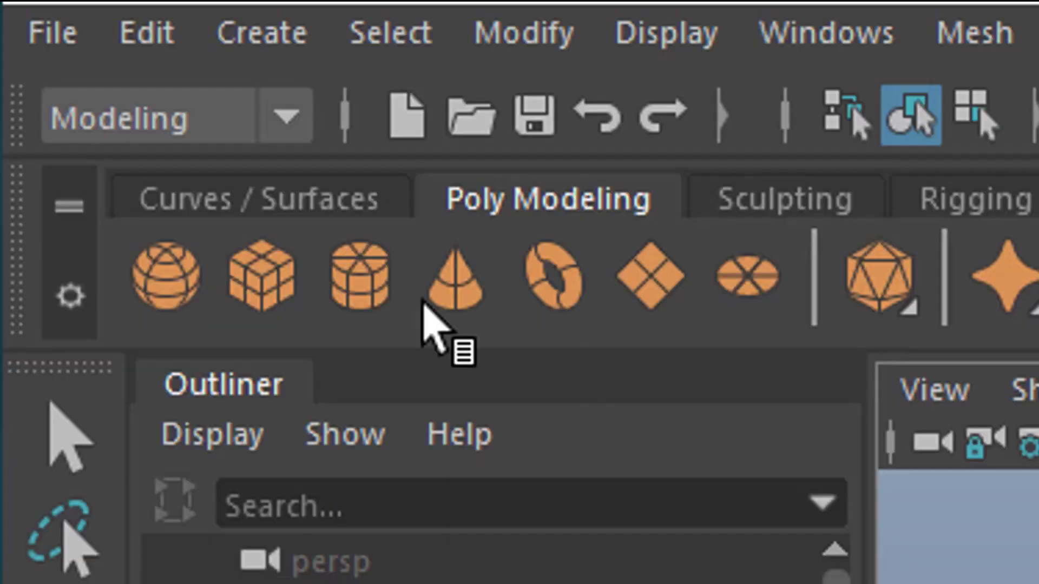
# Step: Create a polygon cylinder, raise it about 1.35 units into the helix and scale it down slightly so the thread protrudes
pyautogui.click(360, 276)
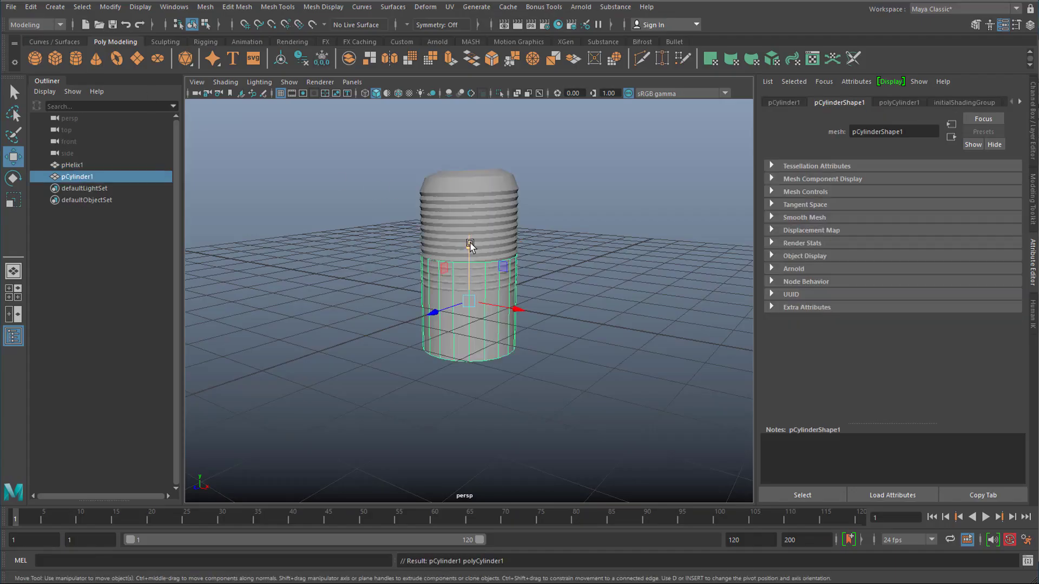
pyautogui.moveTo(469, 245); pyautogui.dragTo(481, 204)
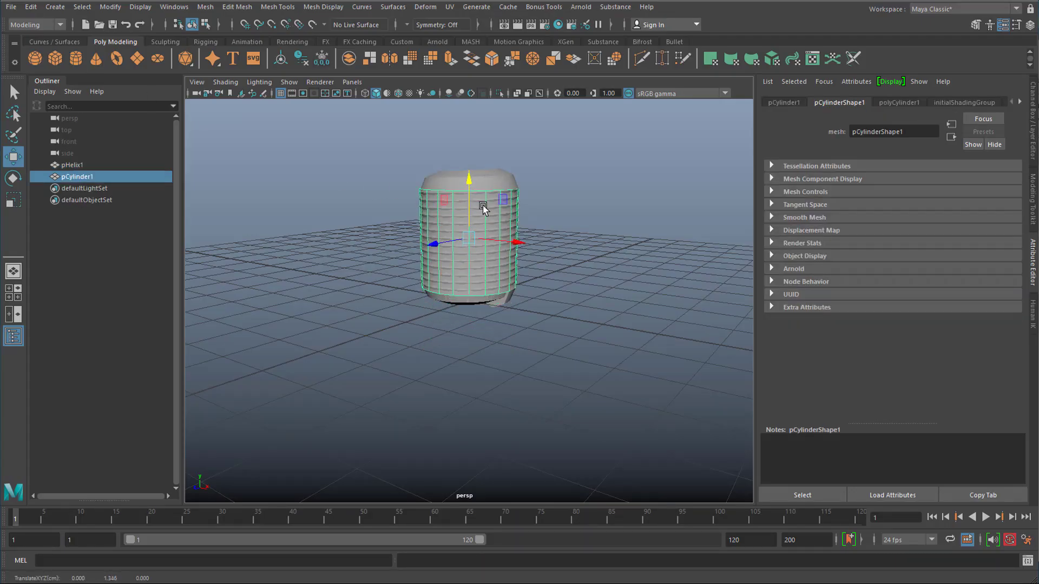
pyautogui.press('r')
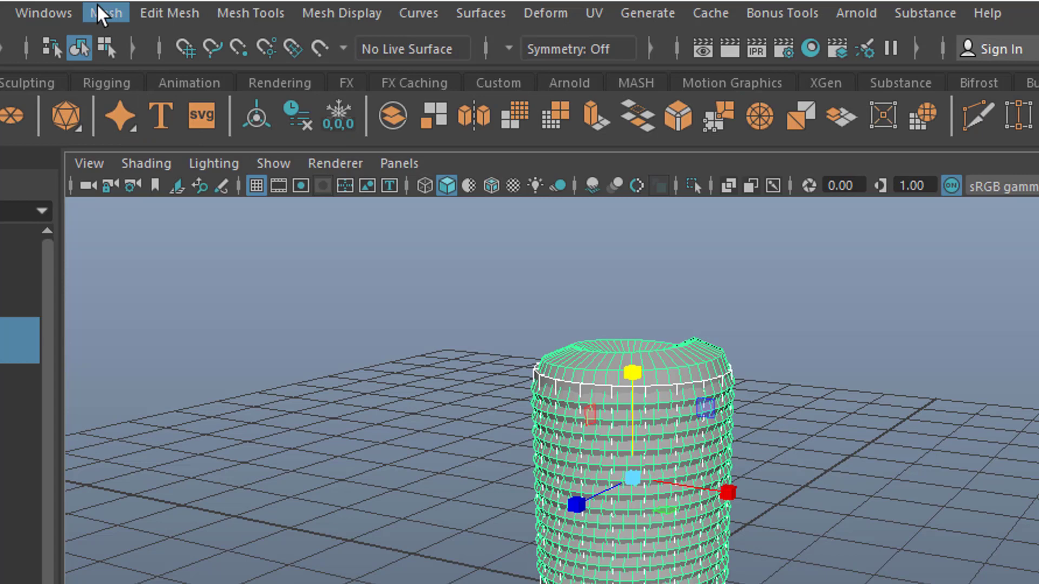
# Step: Merge the helix and the cylinder into one mesh with a Boolean Union
pyautogui.click(97, 4)
pyautogui.moveTo(141, 73)
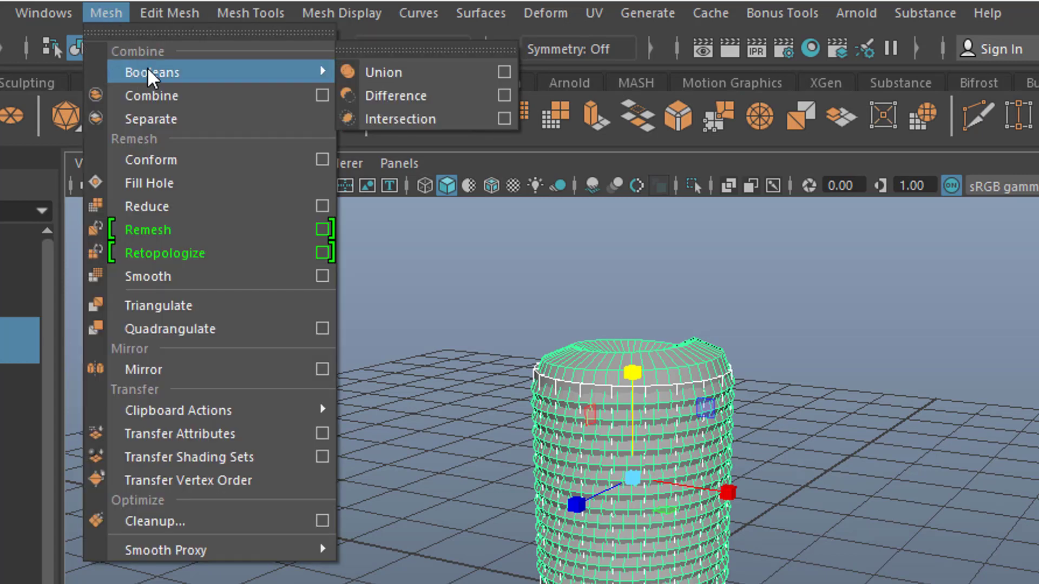
pyautogui.click(422, 72)
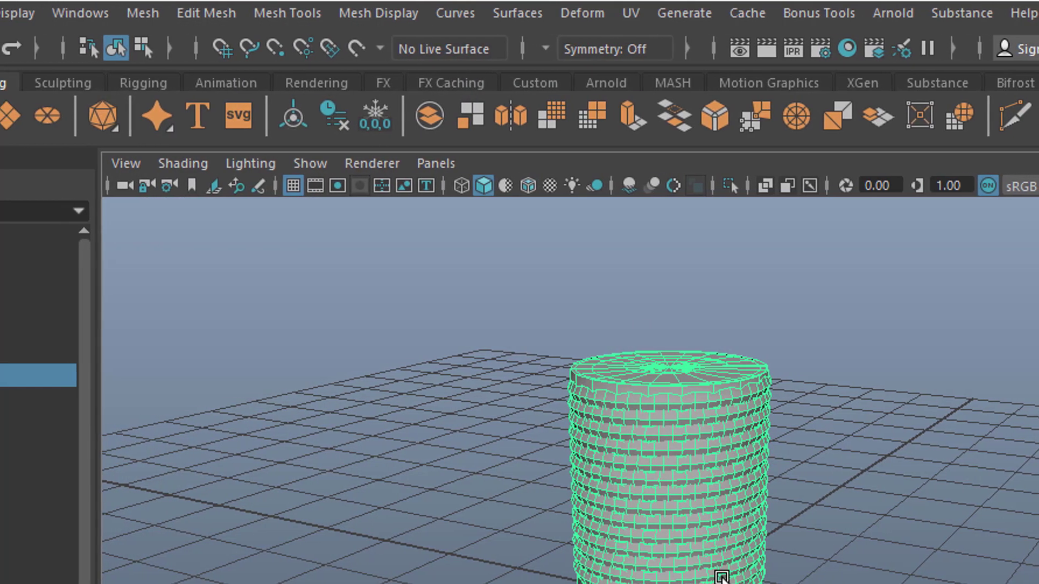
# Step: Select the merged mesh pCylinder2 and delete its construction history
pyautogui.click(22, 519)
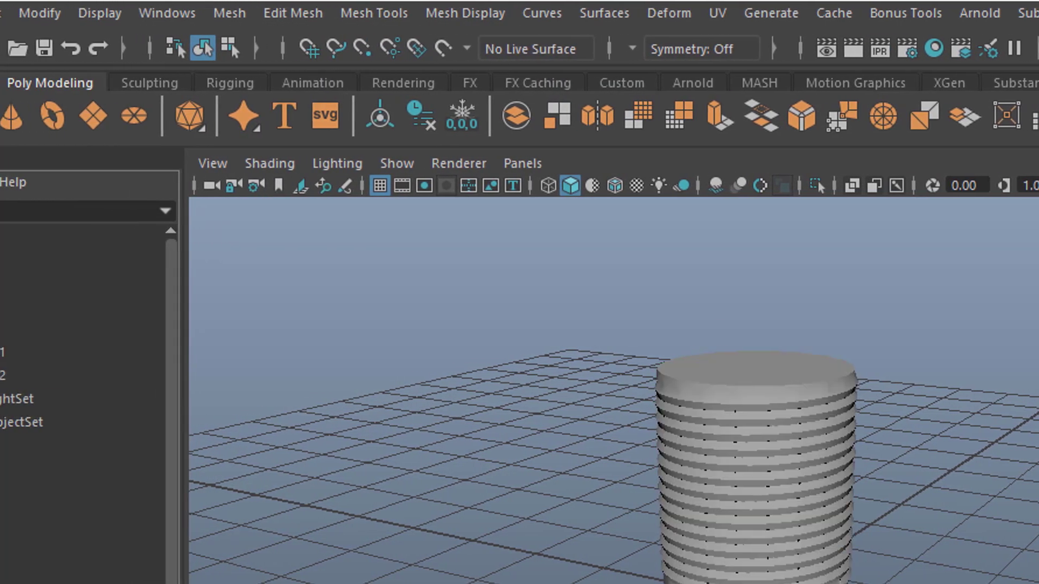
pyautogui.click(56, 375)
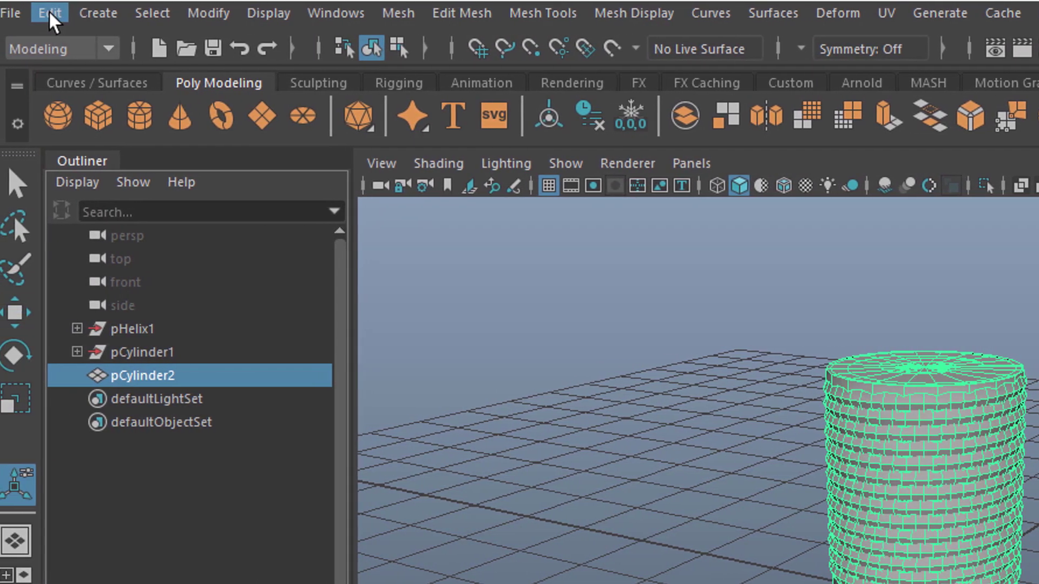
pyautogui.click(26, 13)
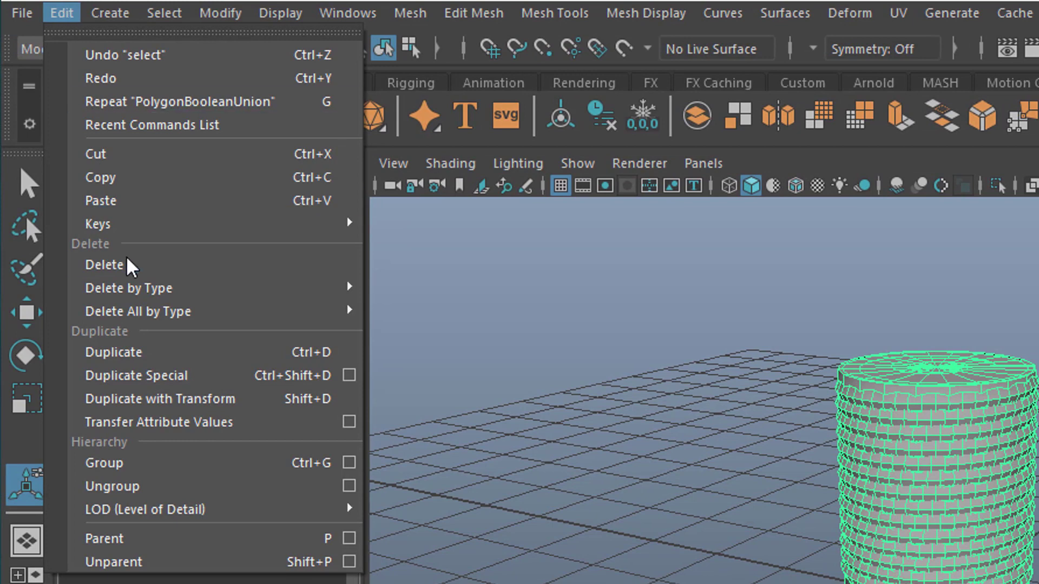
pyautogui.moveTo(179, 287)
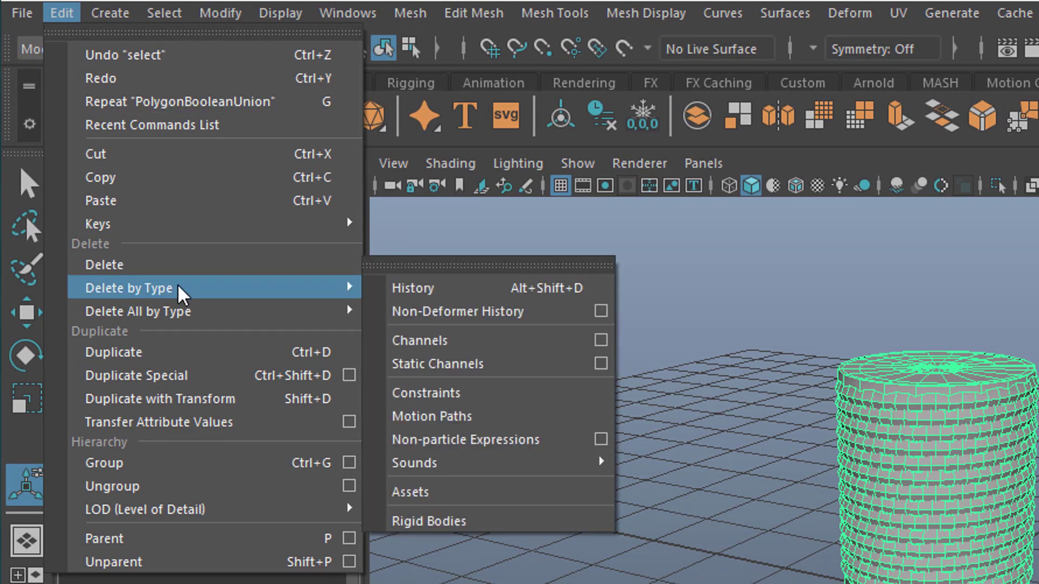
pyautogui.click(409, 289)
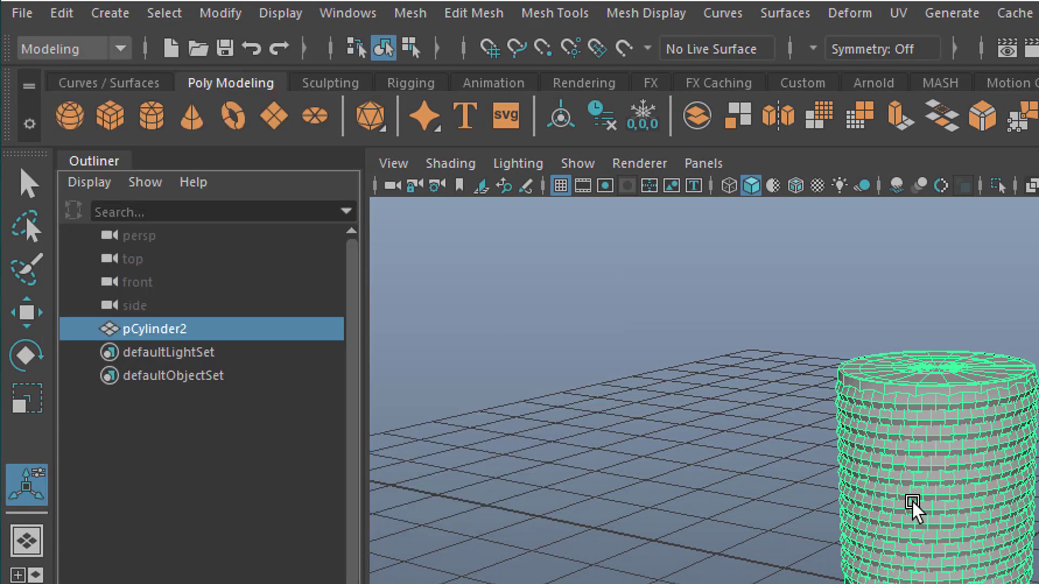
# Step: Add a Lattice deformer to the threaded cylinder through the Lattice options
pyautogui.keyDown('alt'); pyautogui.moveTo(920, 432); pyautogui.dragTo(930, 389); pyautogui.keyUp('alt')
pyautogui.scroll(3, 920, 465)
pyautogui.keyDown('alt'); pyautogui.moveTo(852, 571); pyautogui.dragTo(976, 544); pyautogui.keyUp('alt')
pyautogui.keyDown('alt'); pyautogui.moveTo(806, 482); pyautogui.dragTo(745, 471); pyautogui.keyUp('alt')
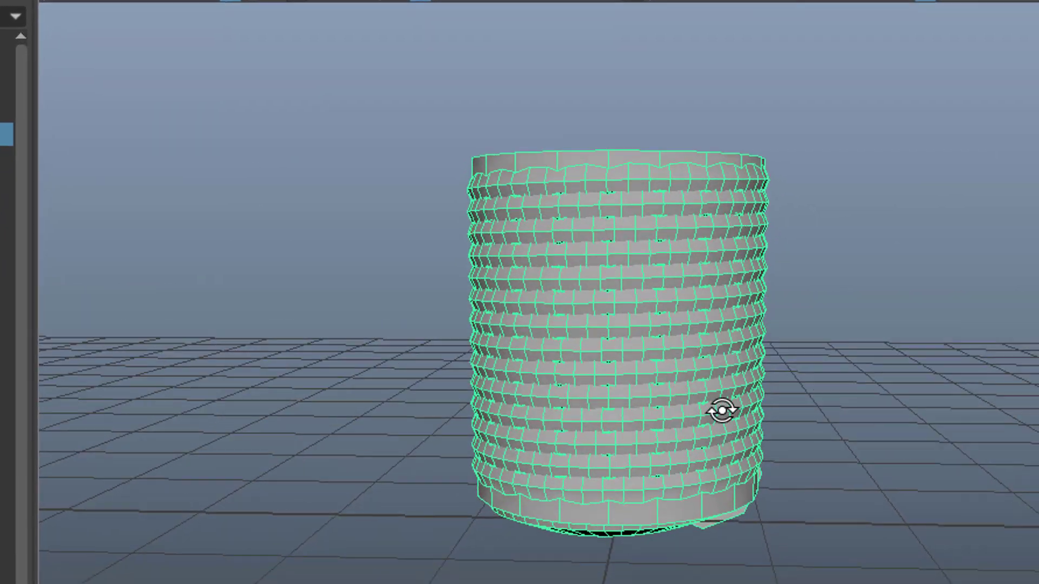
pyautogui.keyDown('alt'); pyautogui.moveTo(604, 396); pyautogui.dragTo(631, 373); pyautogui.keyUp('alt')
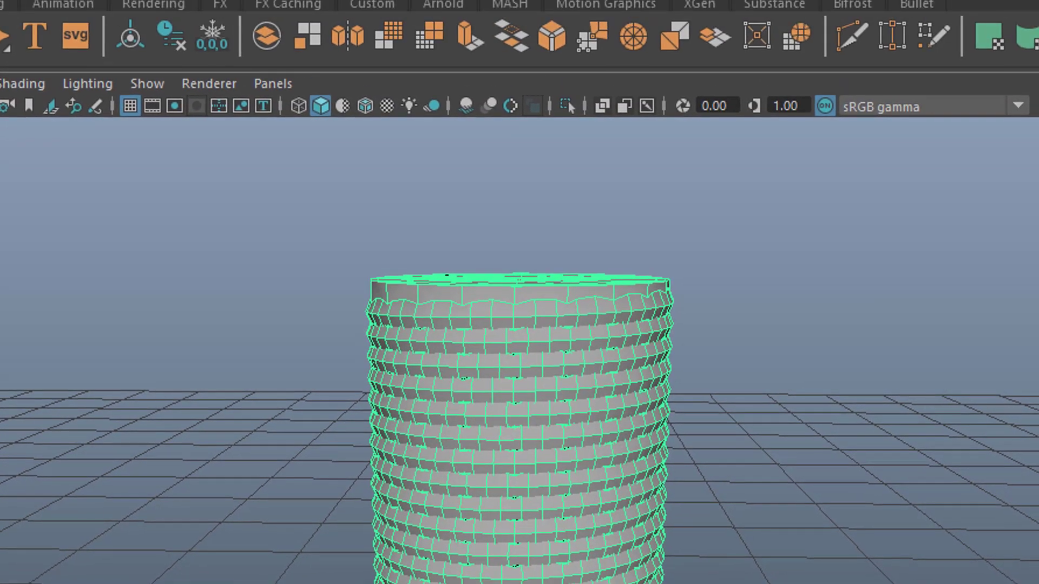
pyautogui.click(415, 10)
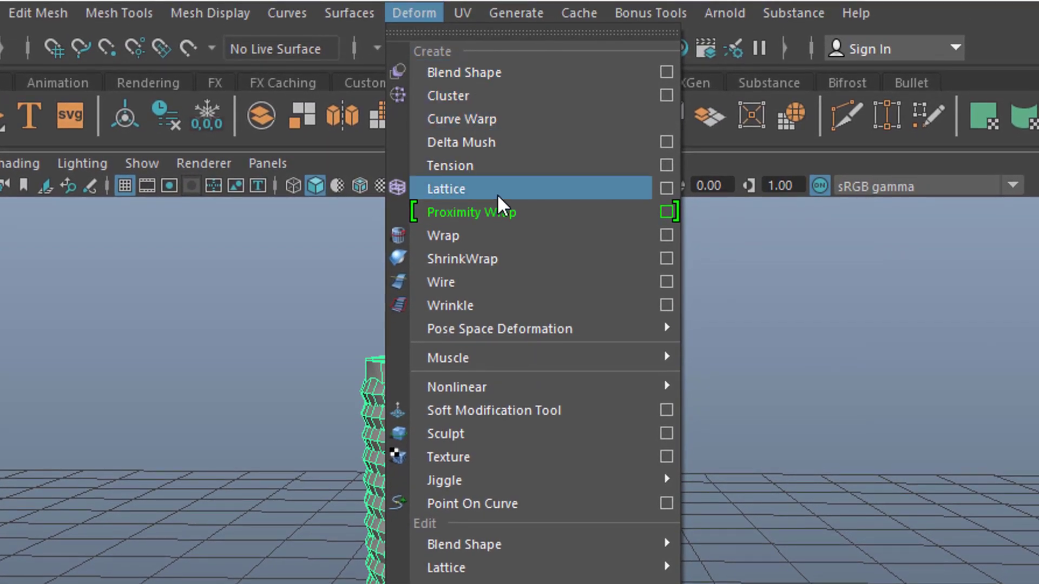
pyautogui.click(666, 189)
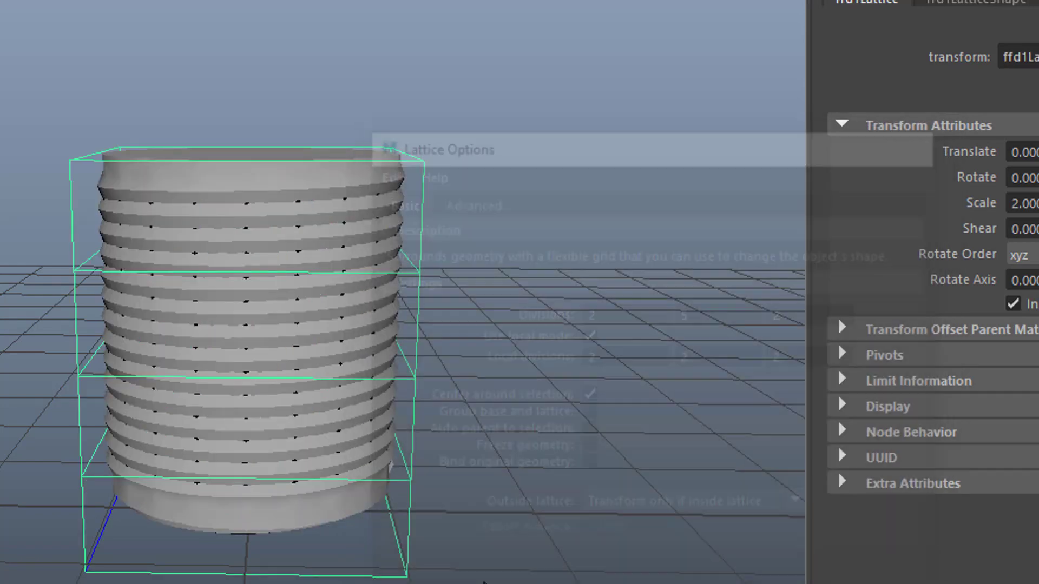
# Step: Set the lattice's T Divisions to 2 so all three directions have 2 divisions
pyautogui.keyDown('alt'); pyautogui.moveTo(283, 563); pyautogui.dragTo(356, 511); pyautogui.keyUp('alt')
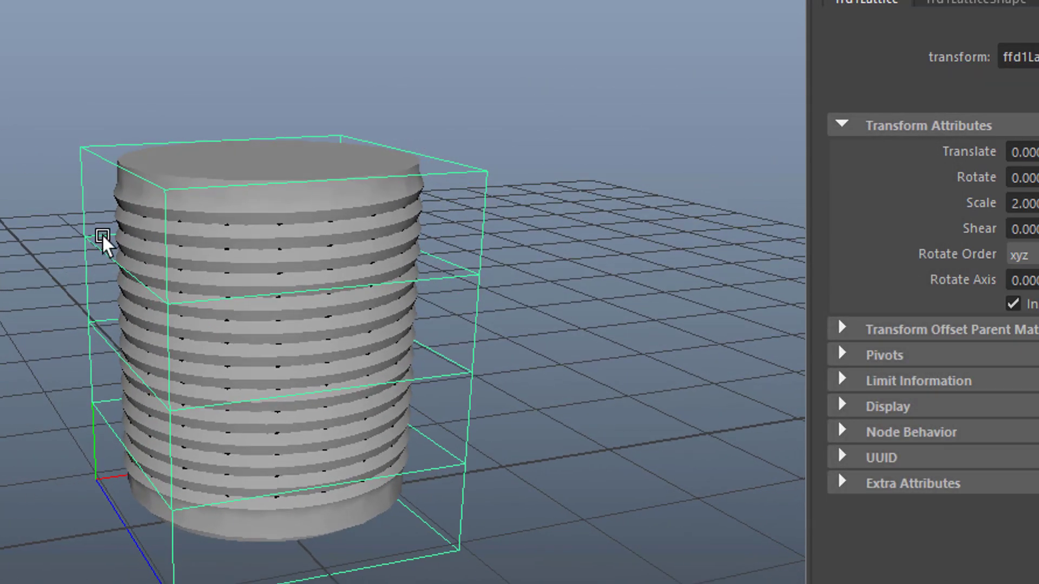
pyautogui.keyDown('alt'); pyautogui.moveTo(357, 346); pyautogui.dragTo(380, 282); pyautogui.keyUp('alt')
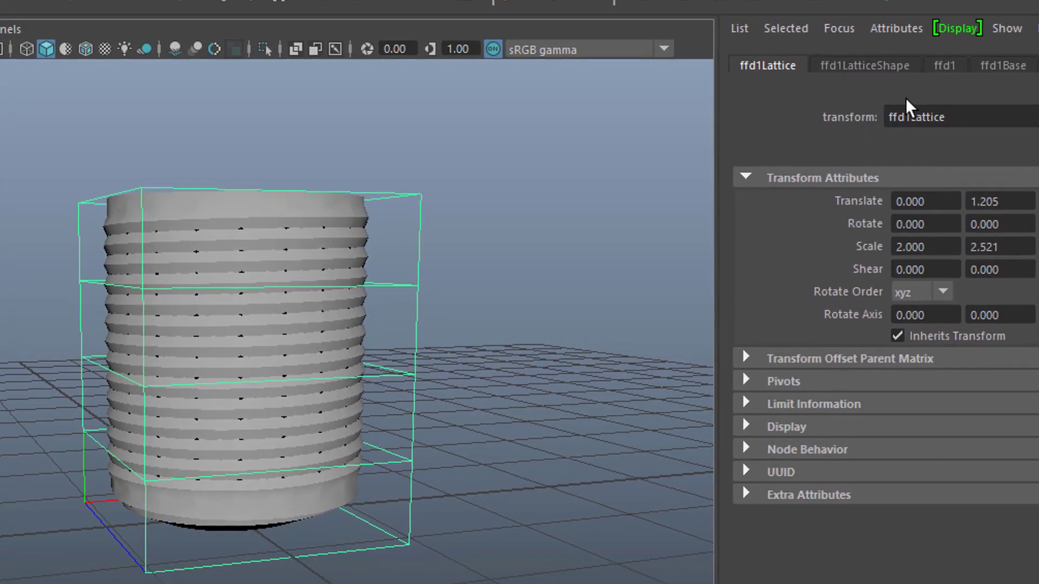
pyautogui.click(872, 69)
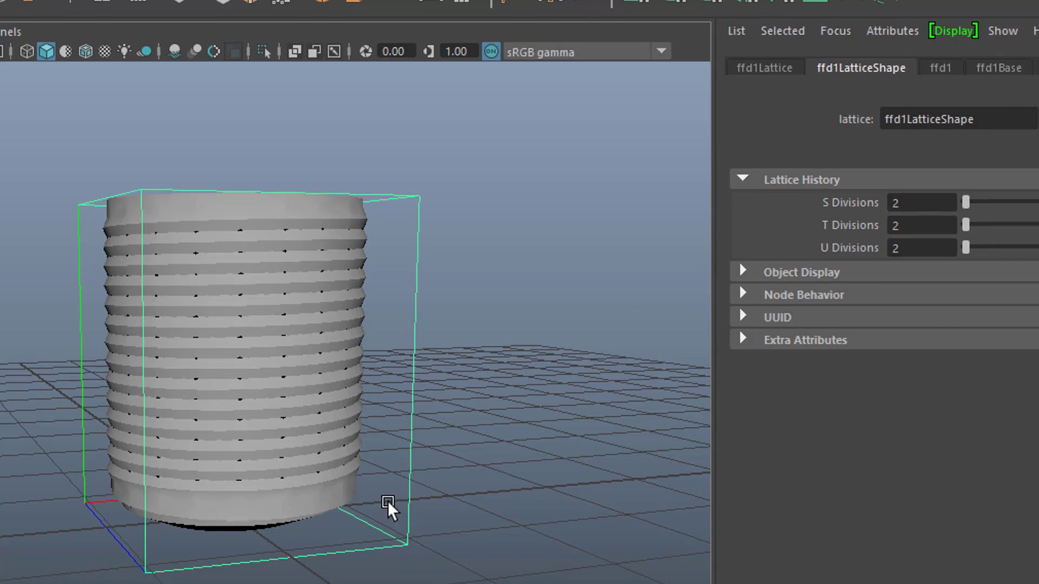
# Step: Select the four bottom lattice points and scale them inward to taper the lower end of the screw
pyautogui.moveTo(412, 438); pyautogui.dragTo(463, 377, button='right')
pyautogui.keyDown('alt'); pyautogui.moveTo(500, 534); pyautogui.dragTo(456, 500); pyautogui.keyUp('alt')
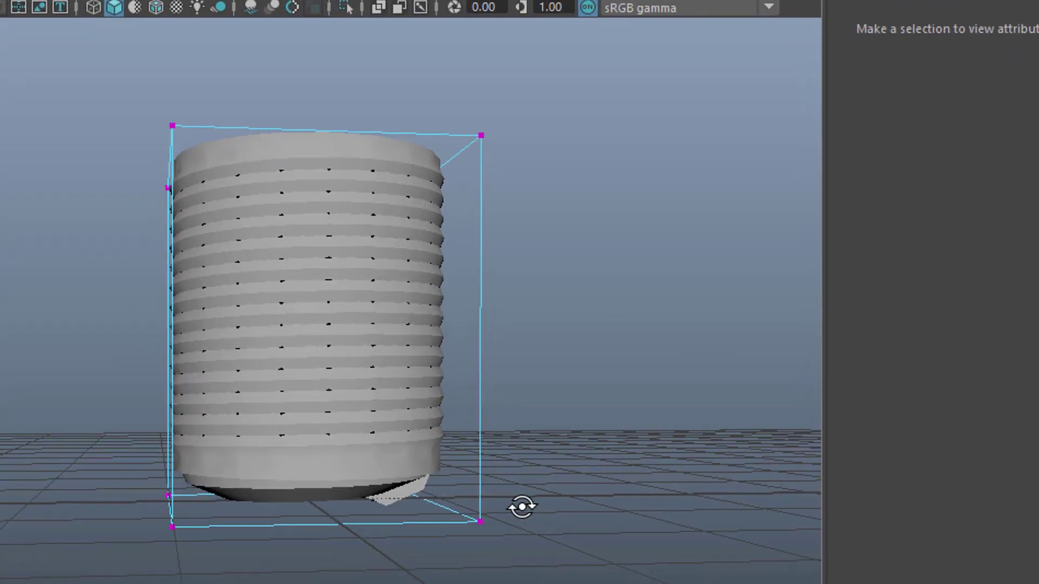
pyautogui.keyDown('alt'); pyautogui.moveTo(525, 499); pyautogui.dragTo(501, 472); pyautogui.keyUp('alt')
pyautogui.moveTo(95, 449); pyautogui.dragTo(549, 553)
pyautogui.keyDown('alt'); pyautogui.moveTo(655, 542); pyautogui.dragTo(707, 563); pyautogui.keyUp('alt')
pyautogui.press('w')
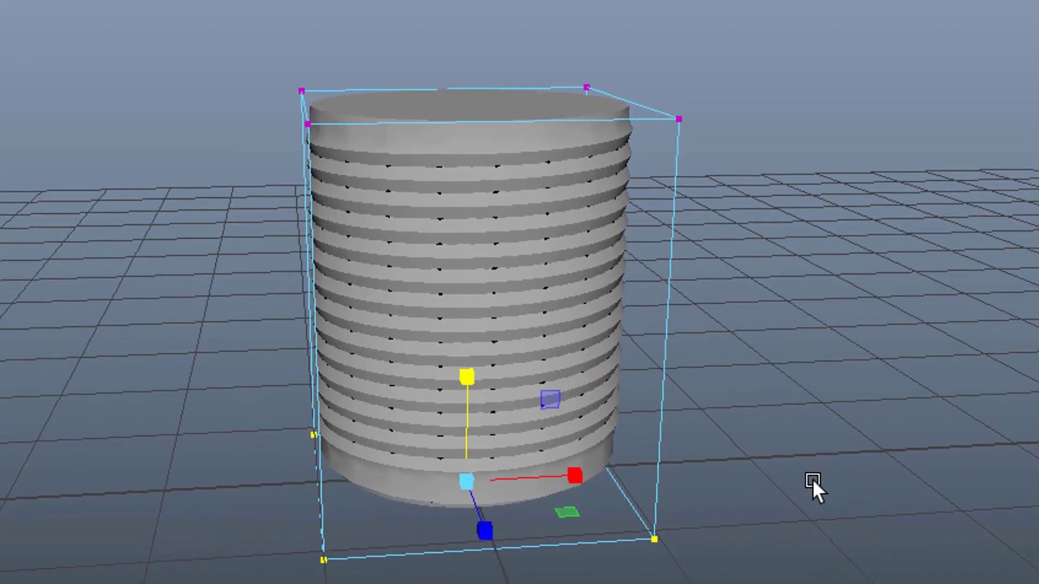
pyautogui.press('r')
pyautogui.moveTo(499, 470); pyautogui.dragTo(387, 520)
# Step: Select the tapered screw mesh and delete its history to bake the deformation and remove the lattice
pyautogui.moveTo(505, 169); pyautogui.dragTo(591, 132, button='right')
pyautogui.click(696, 262)
pyautogui.click(586, 205)
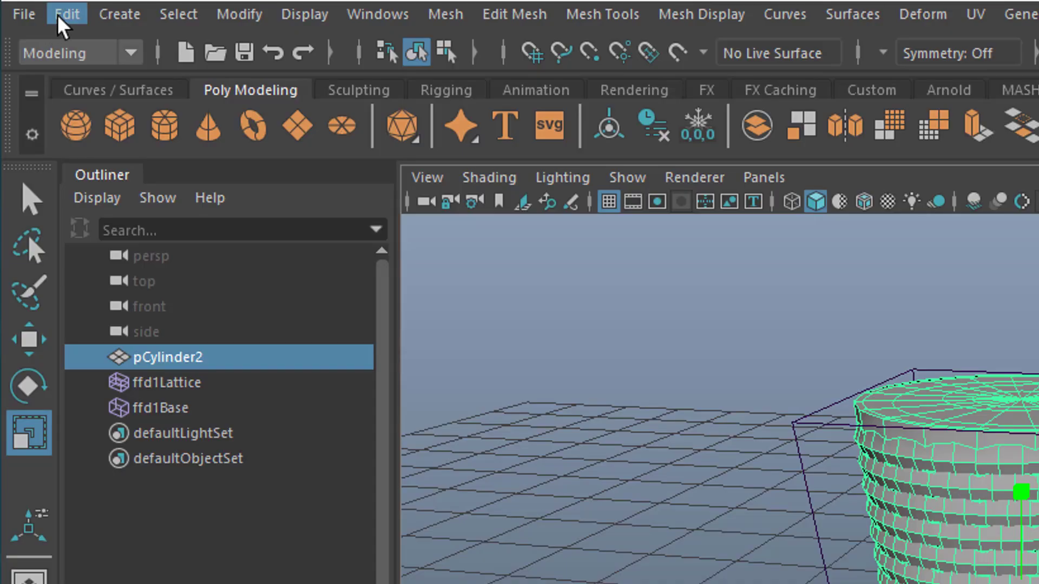
pyautogui.click(69, 12)
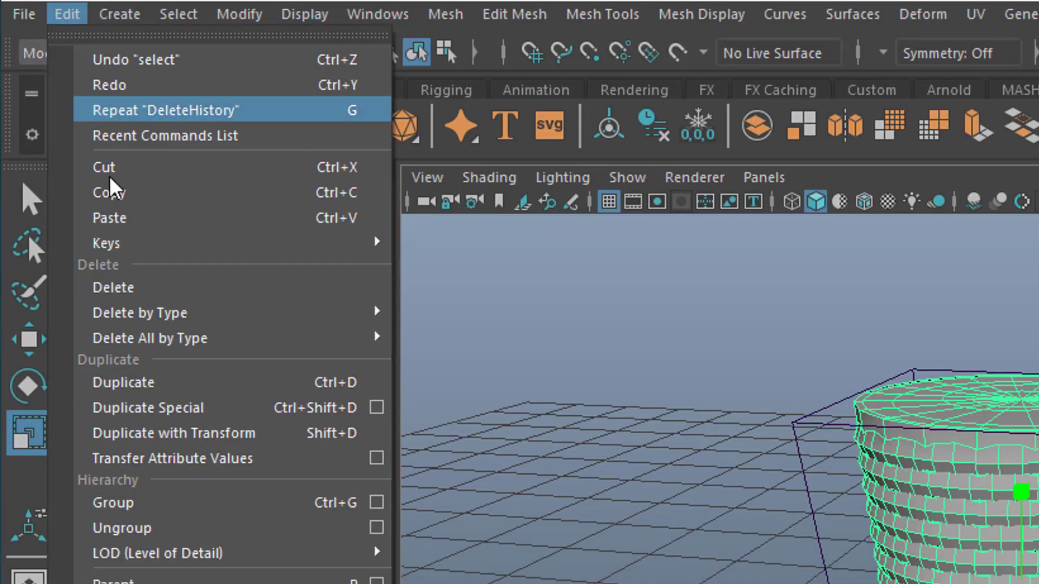
pyautogui.moveTo(139, 314)
pyautogui.click(546, 313)
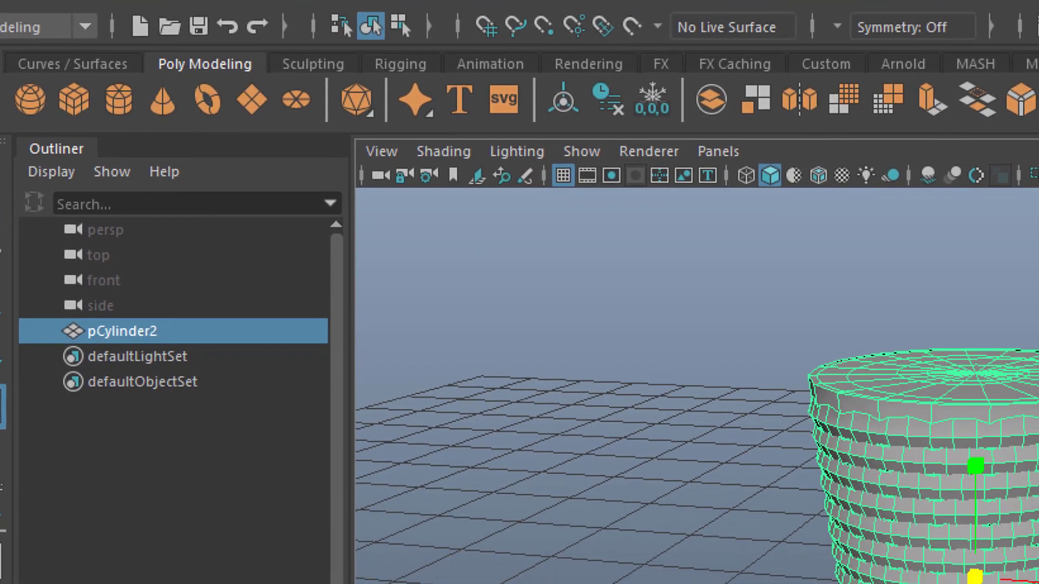
# Step: Clear the selection on the tapered screw and create a polygon prism primitive
pyautogui.click(1034, 579)
pyautogui.keyDown('alt'); pyautogui.moveTo(1034, 581); pyautogui.dragTo(913, 508); pyautogui.keyUp('alt')
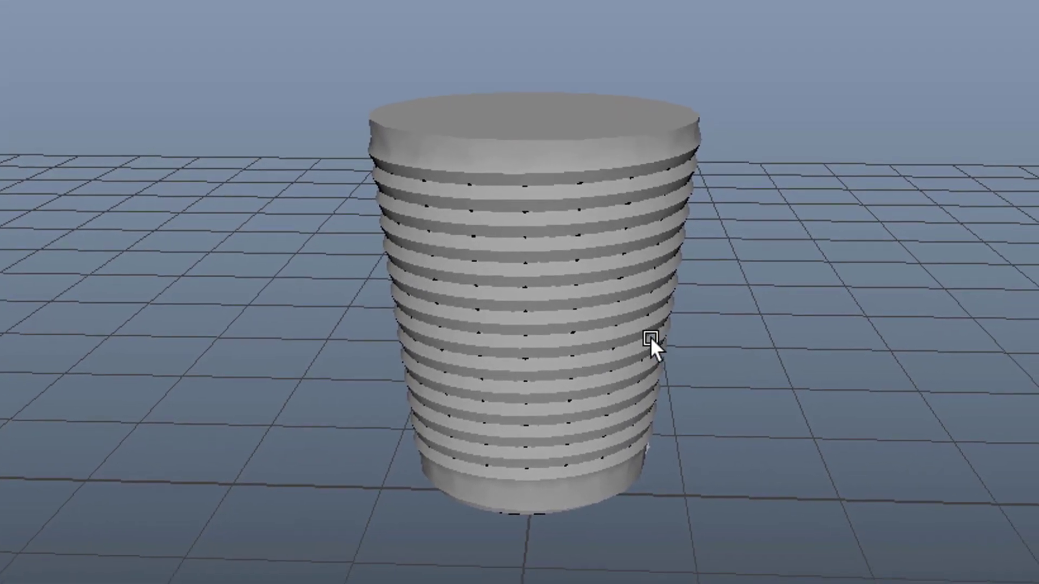
pyautogui.keyDown('alt'); pyautogui.moveTo(596, 263); pyautogui.dragTo(601, 294); pyautogui.keyUp('alt')
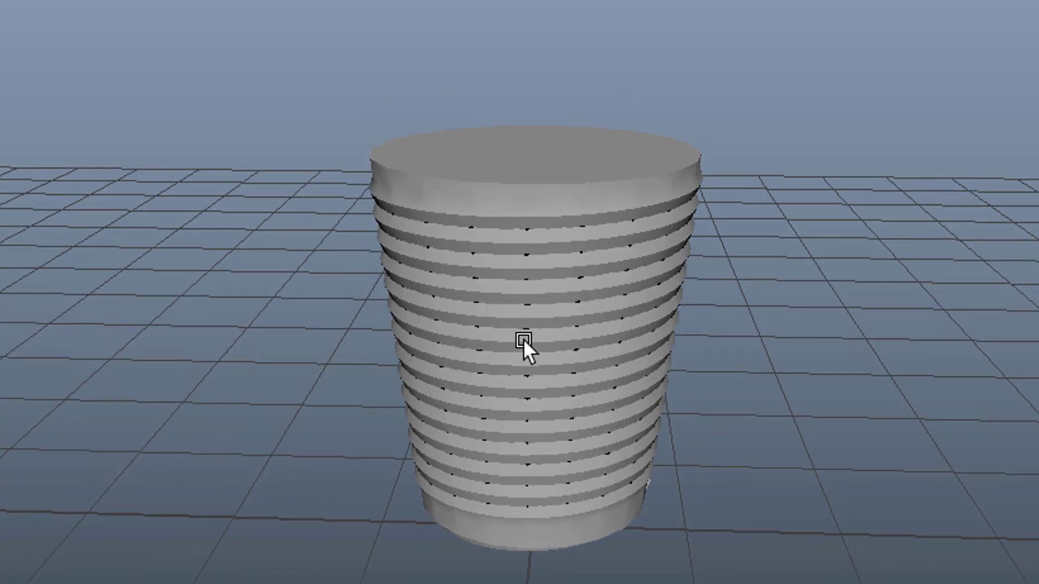
pyautogui.keyDown('alt'); pyautogui.moveTo(532, 254); pyautogui.dragTo(546, 303); pyautogui.keyUp('alt')
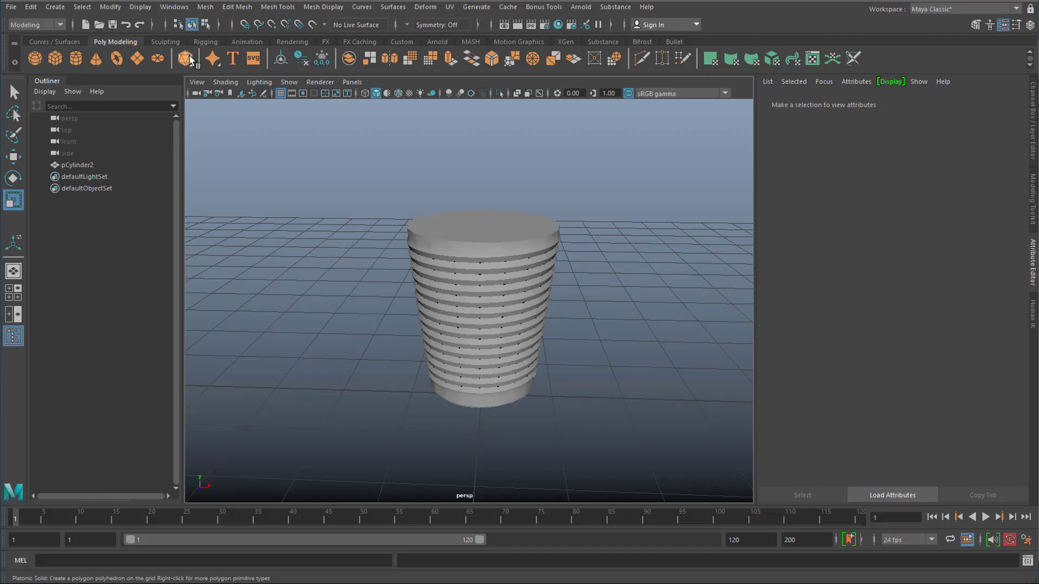
pyautogui.rightClick(188, 58)
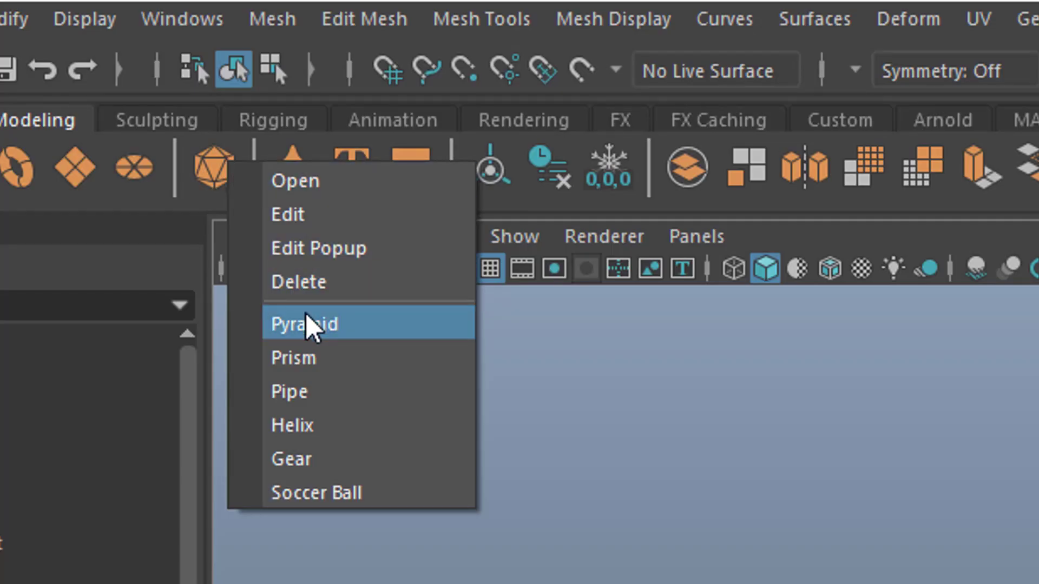
pyautogui.click(304, 359)
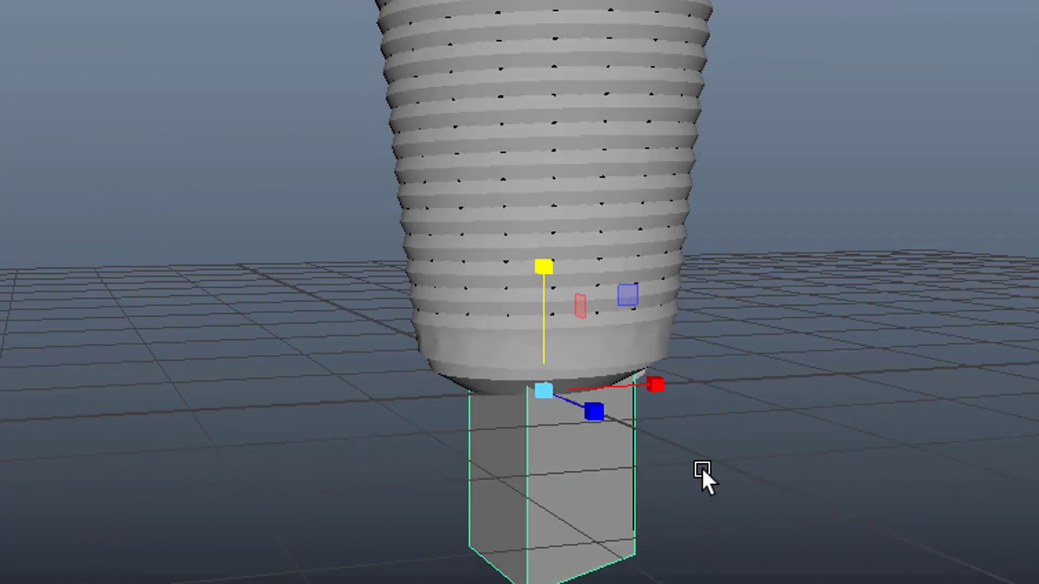
pyautogui.keyDown('alt'); pyautogui.moveTo(701, 466); pyautogui.dragTo(768, 474); pyautogui.keyUp('alt')
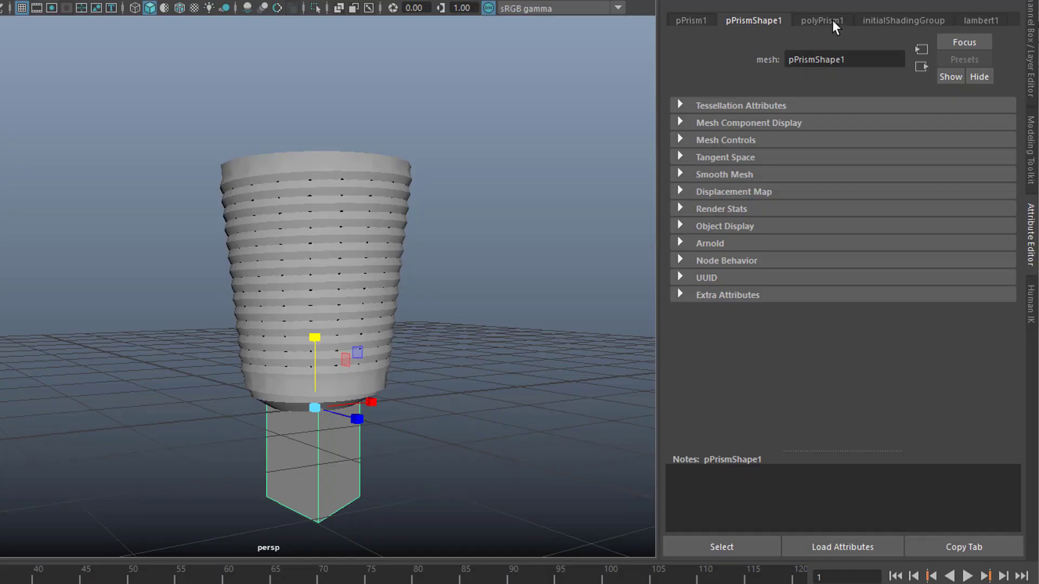
# Step: Set the new prism's Number Of Sides to 6 to make it hexagonal
pyautogui.click(830, 19)
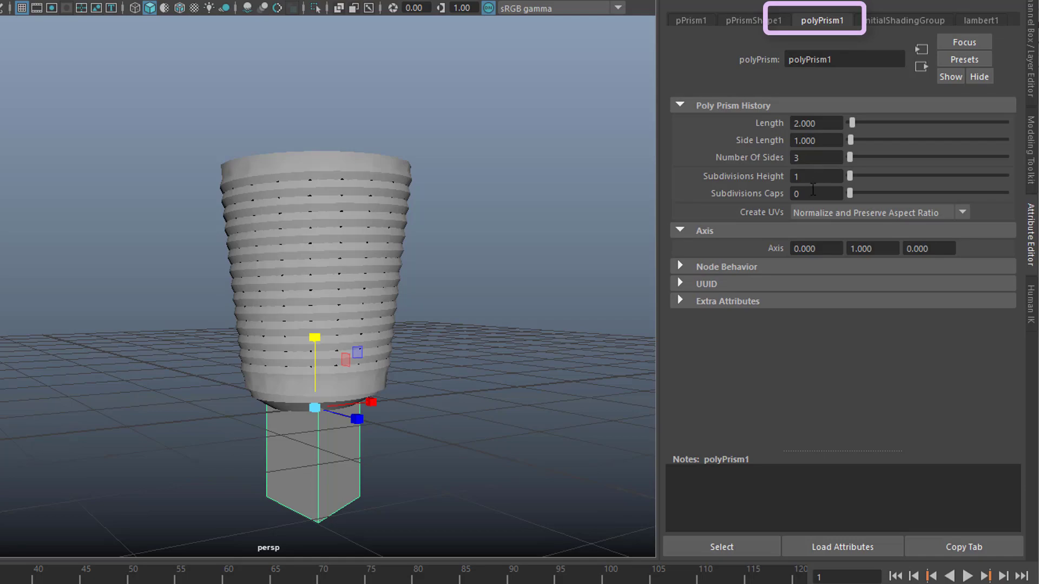
pyautogui.doubleClick(803, 157)
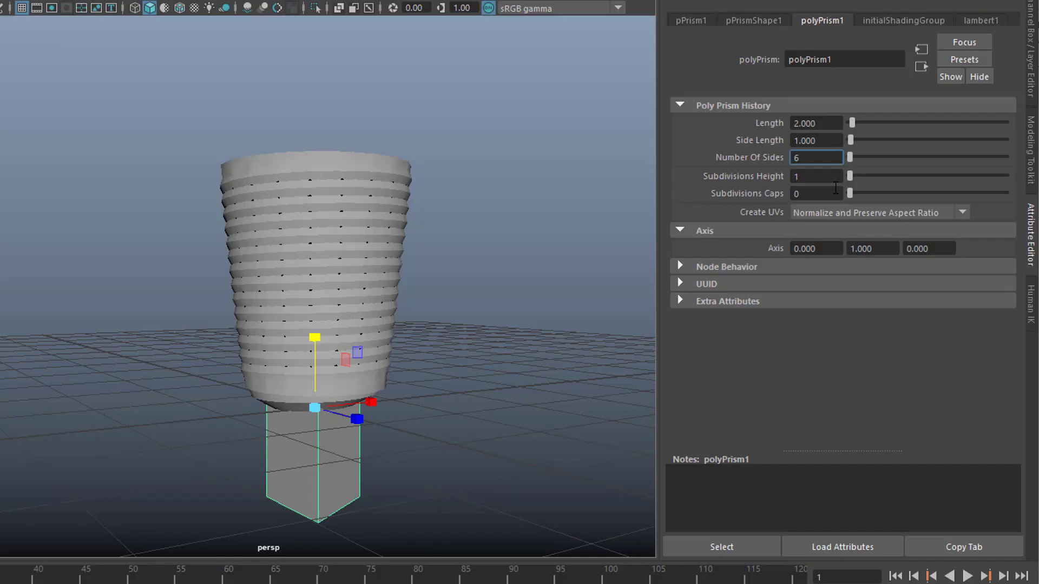
pyautogui.press('Return')
# Step: Scale up the hexagonal prism and place it on top of the threaded body as the screw head
pyautogui.keyDown('alt'); pyautogui.moveTo(493, 313); pyautogui.dragTo(307, 377); pyautogui.keyUp('alt')
pyautogui.moveTo(316, 333); pyautogui.dragTo(339, 114)
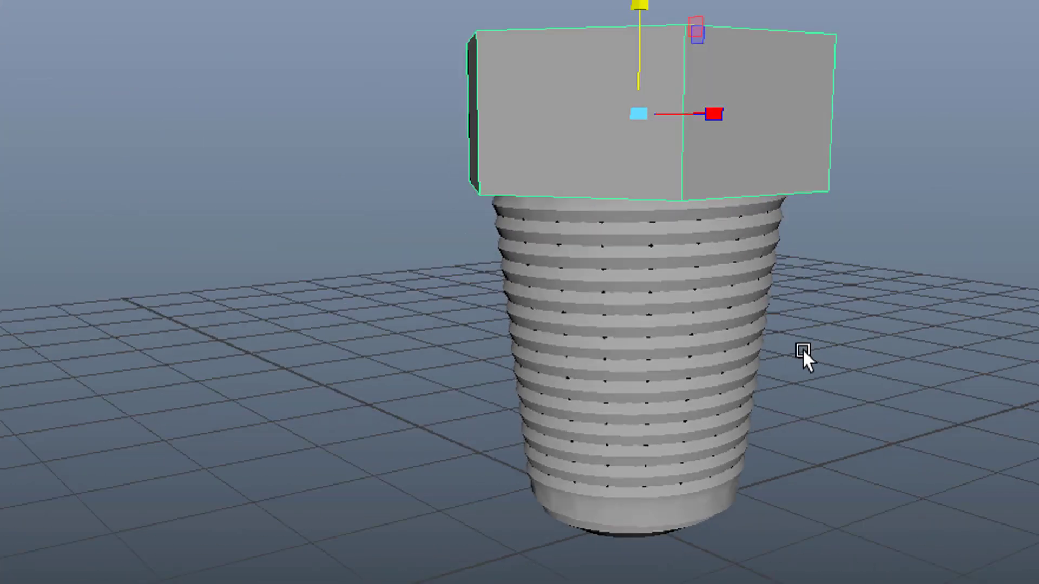
pyautogui.keyDown('alt'); pyautogui.moveTo(803, 352); pyautogui.dragTo(853, 338); pyautogui.keyUp('alt')
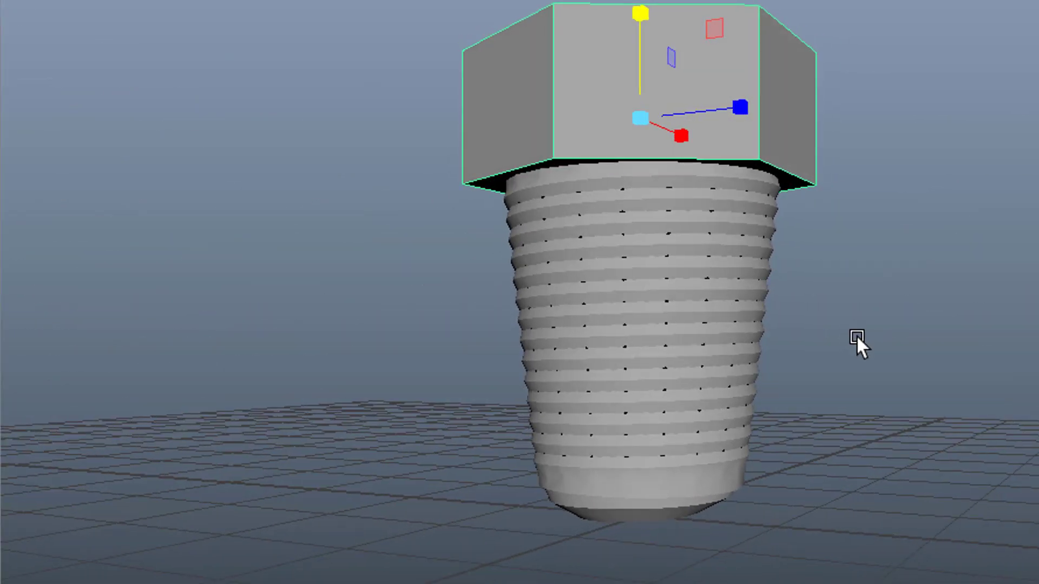
pyautogui.click(643, 117)
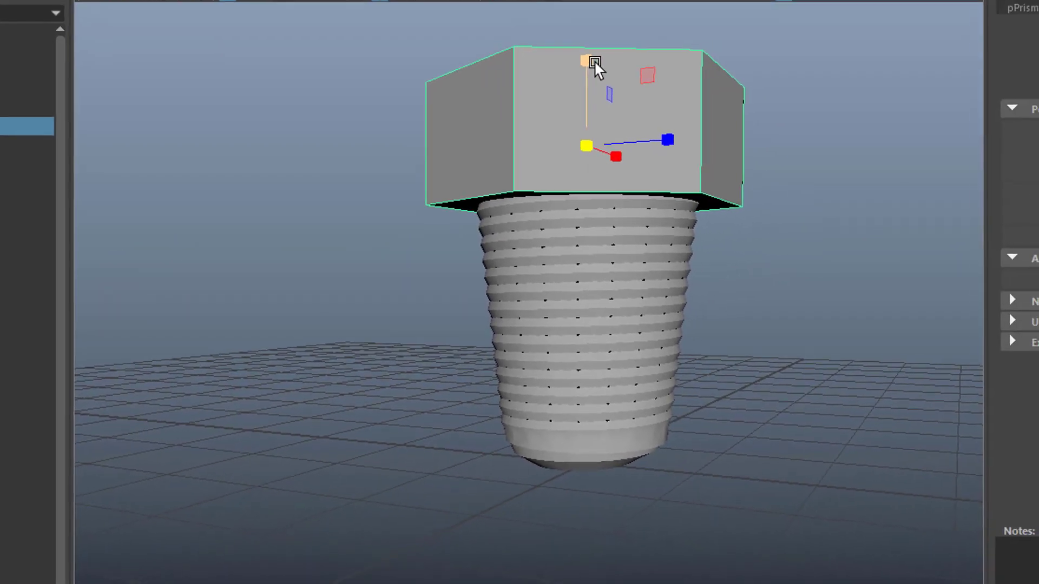
pyautogui.moveTo(594, 61); pyautogui.dragTo(594, 76)
pyautogui.keyDown('alt'); pyautogui.moveTo(733, 357); pyautogui.dragTo(777, 356); pyautogui.keyUp('alt')
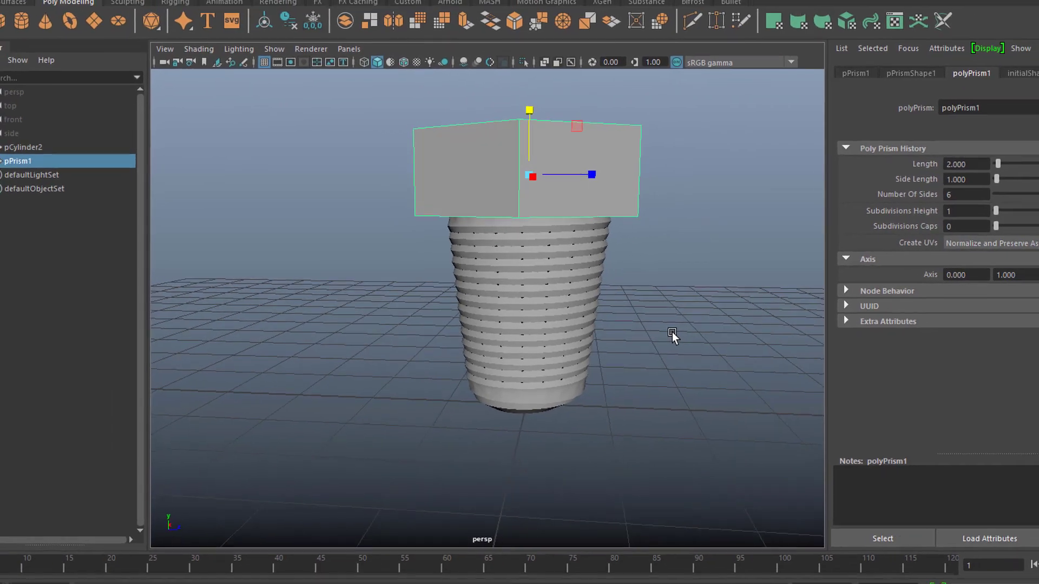
# Step: Select the hexagonal head together with the threaded body and merge them with a Boolean Union
pyautogui.keyDown('shift'); pyautogui.click(530, 325); pyautogui.keyUp('shift')
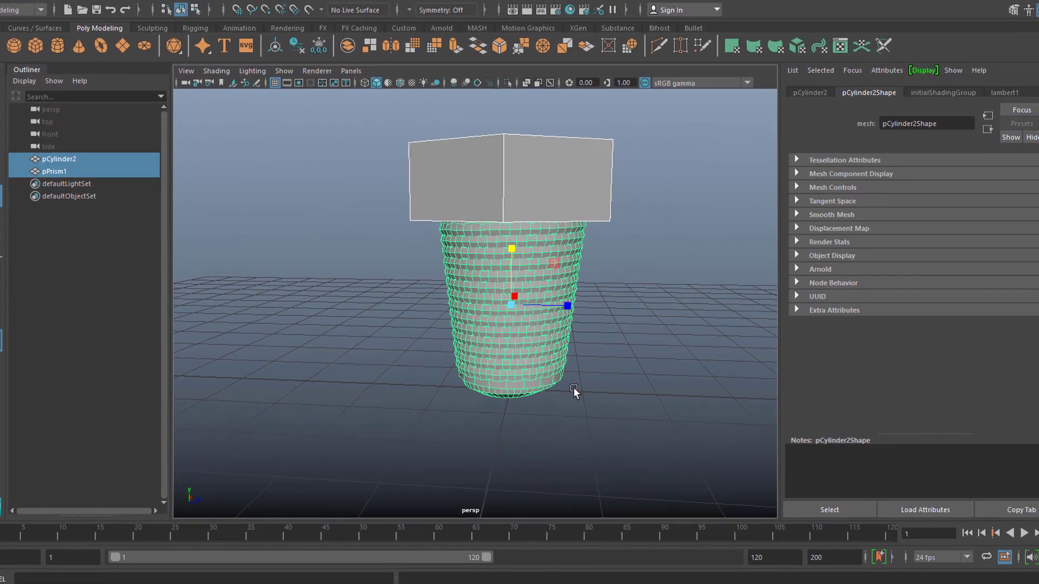
pyautogui.click(204, 5)
pyautogui.moveTo(222, 35)
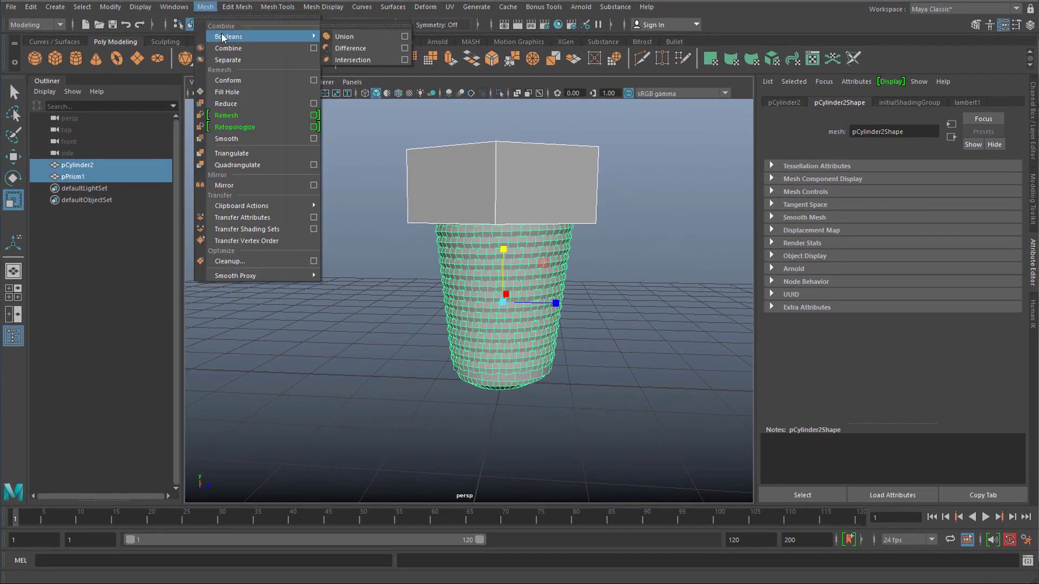
pyautogui.click(363, 36)
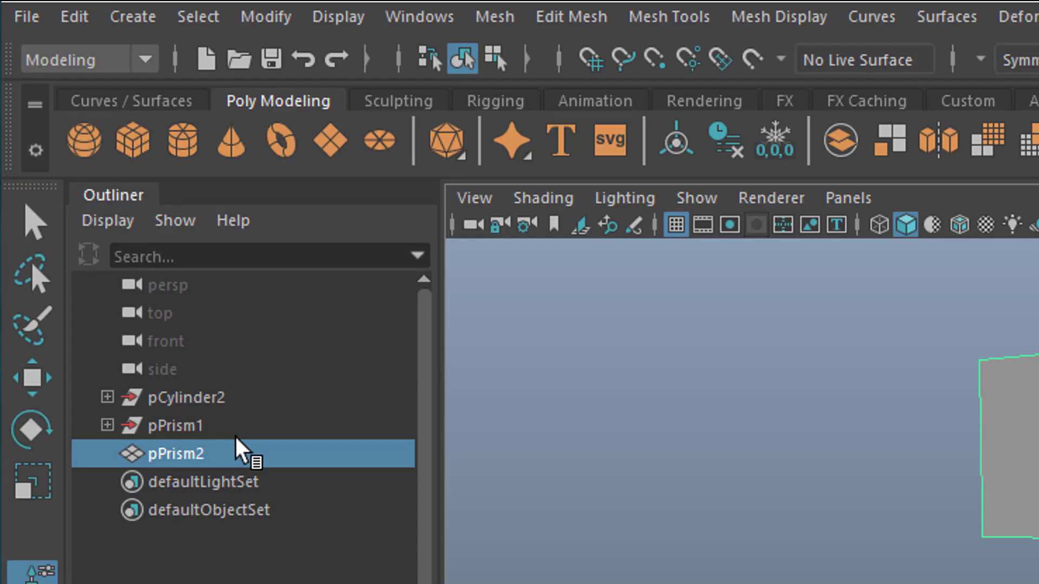
# Step: Delete the merged screw mesh's history to remove the leftover Boolean input nodes
pyautogui.click(76, 22)
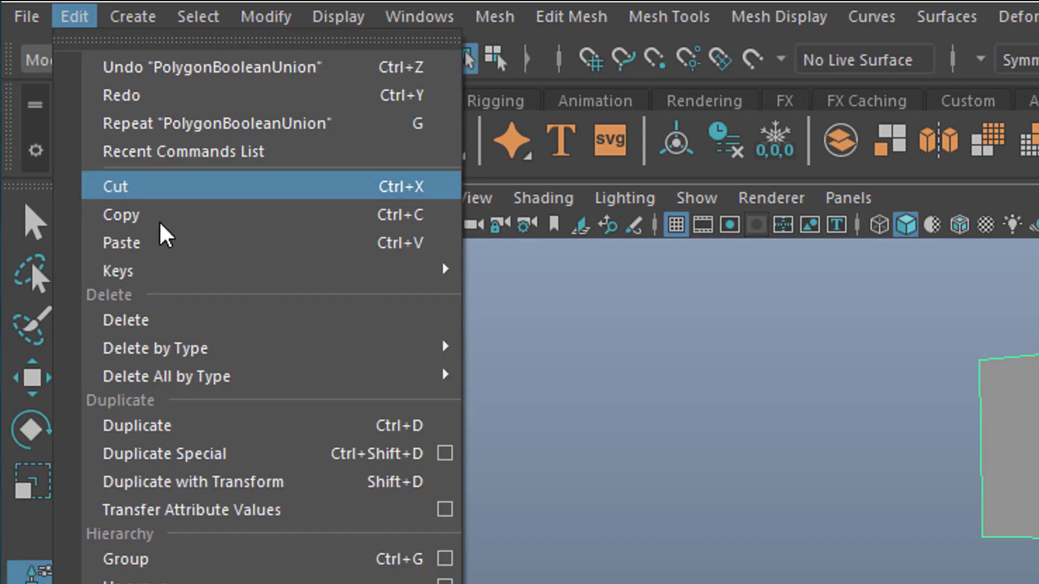
pyautogui.moveTo(171, 349)
pyautogui.click(521, 349)
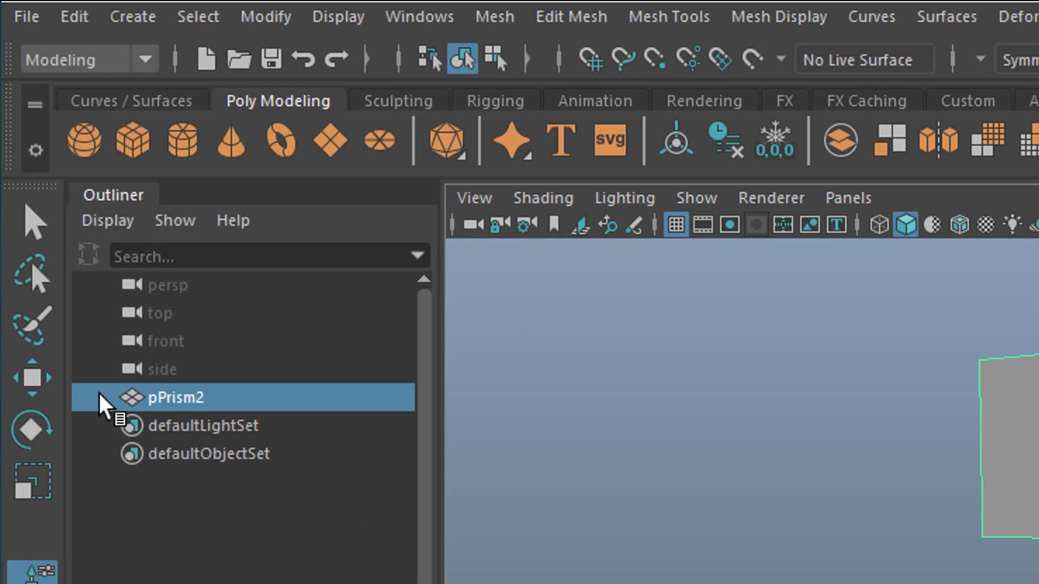
pyautogui.click(573, 347)
pyautogui.moveTo(574, 347)
pyautogui.keyDown('alt'); pyautogui.mouseDown()
pyautogui.moveTo(569, 387)
pyautogui.moveTo(574, 349)
pyautogui.mouseUp(); pyautogui.keyUp('alt')
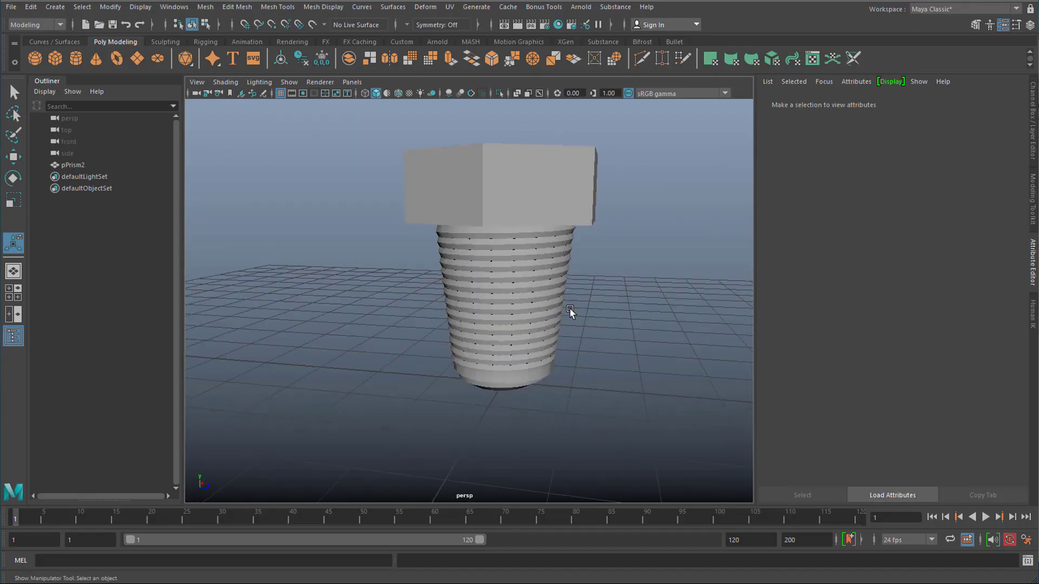
# Step: Switch the screw mesh to edge selection and select the edge loop around the hexagonal head's top face
pyautogui.click(547, 186)
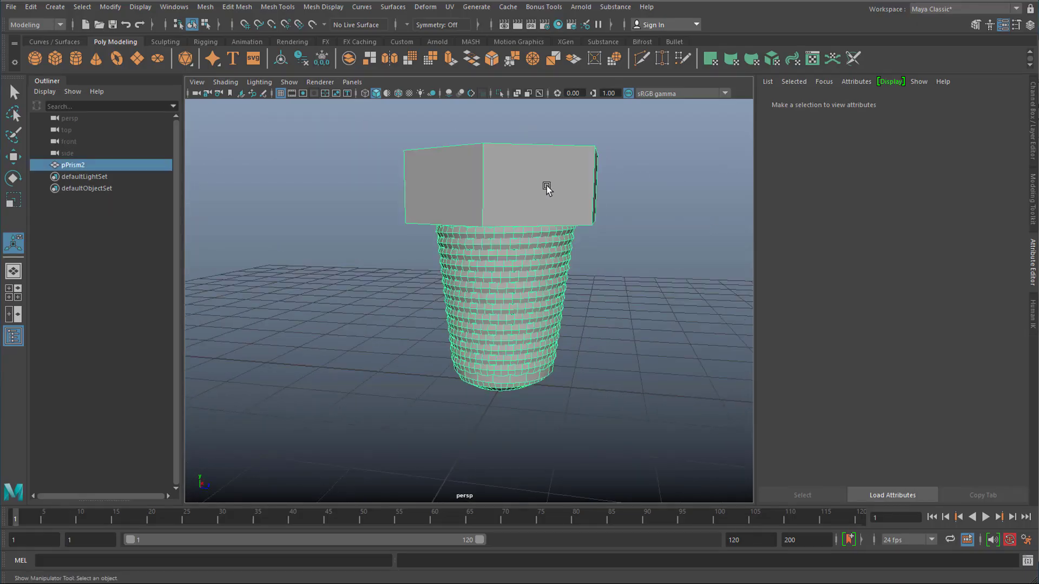
pyautogui.rightClick(546, 187)
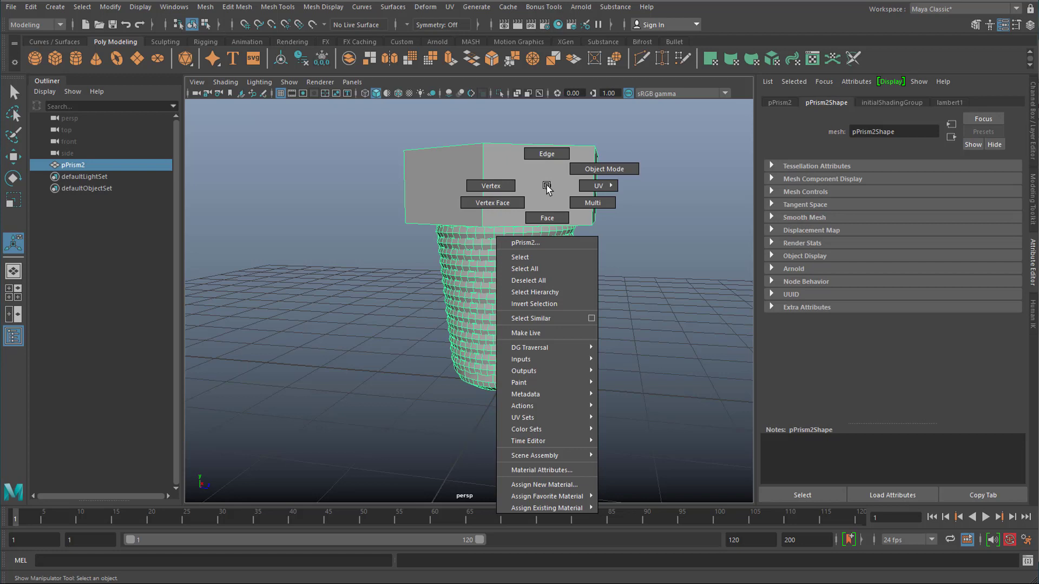
pyautogui.click(547, 154)
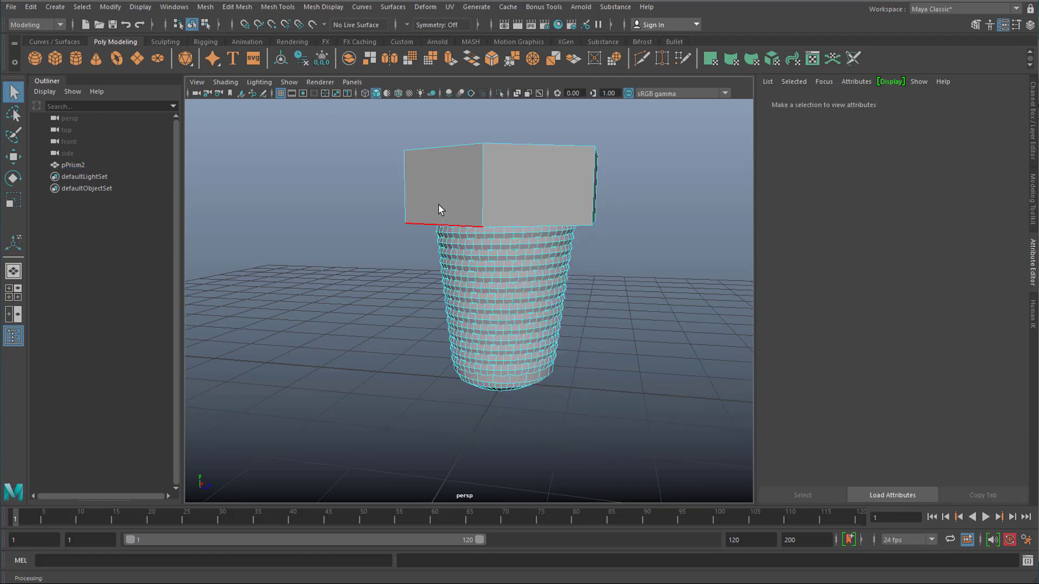
pyautogui.keyDown('alt'); pyautogui.moveTo(435, 218); pyautogui.dragTo(444, 219); pyautogui.keyUp('alt')
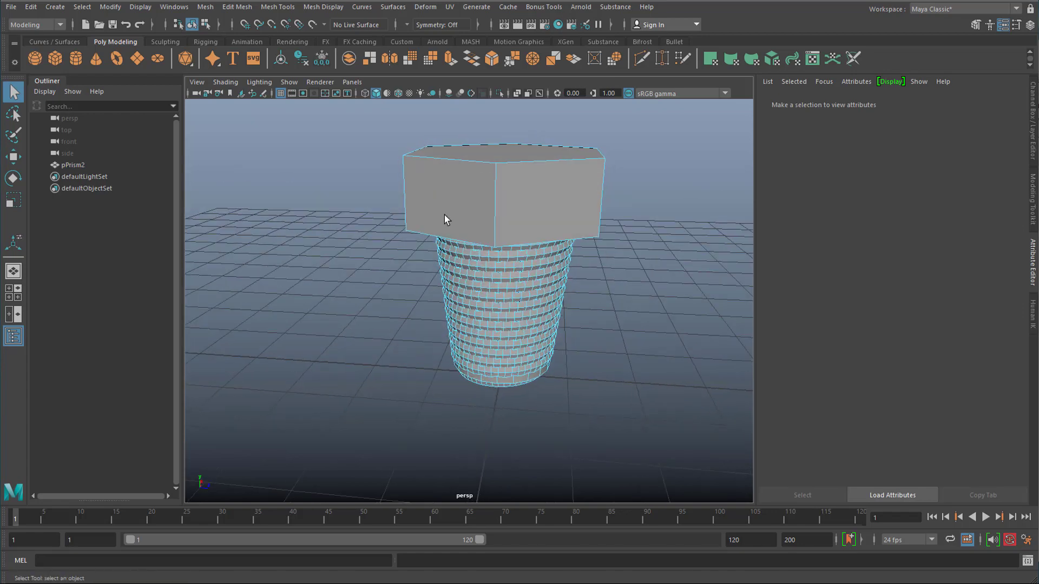
pyautogui.click(450, 157)
pyautogui.keyDown('alt'); pyautogui.moveTo(568, 161); pyautogui.dragTo(568, 212); pyautogui.keyUp('alt')
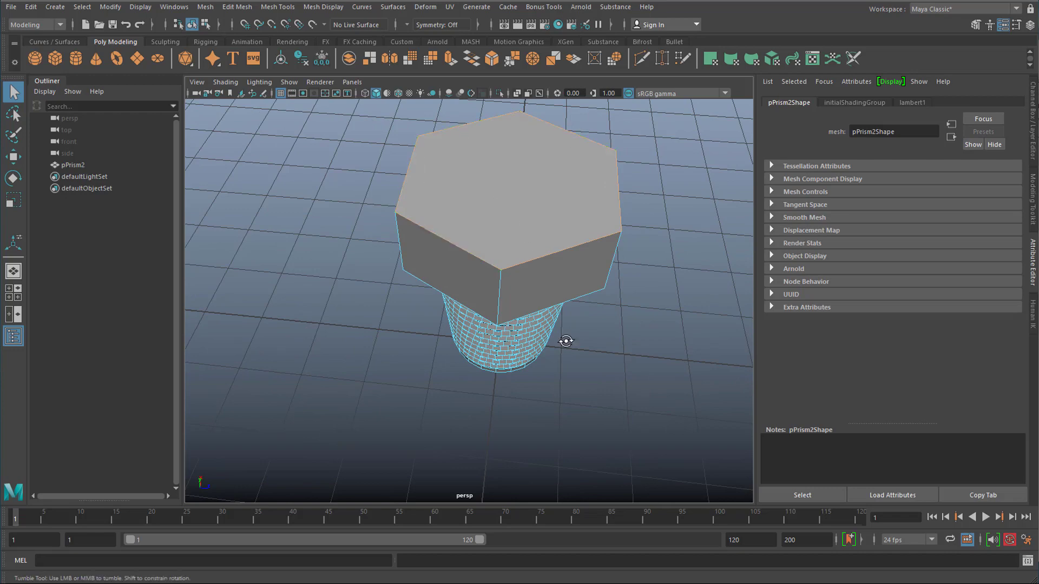
pyautogui.keyDown('alt'); pyautogui.moveTo(565, 352); pyautogui.dragTo(549, 237); pyautogui.keyUp('alt')
# Step: Bevel the selected top edges of the hexagonal head with a Fraction of 0.1
pyautogui.click(236, 7)
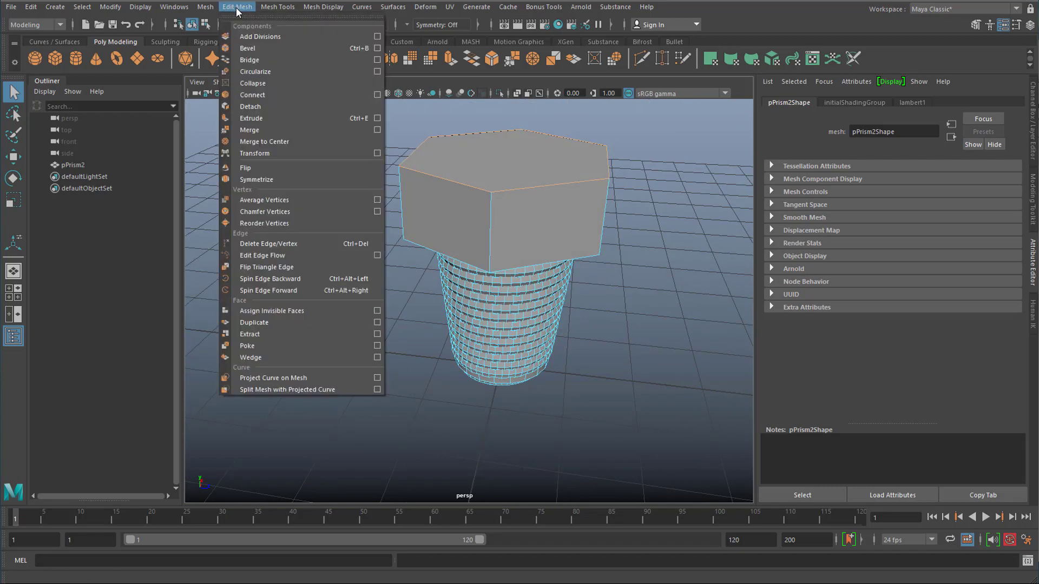
pyautogui.click(258, 47)
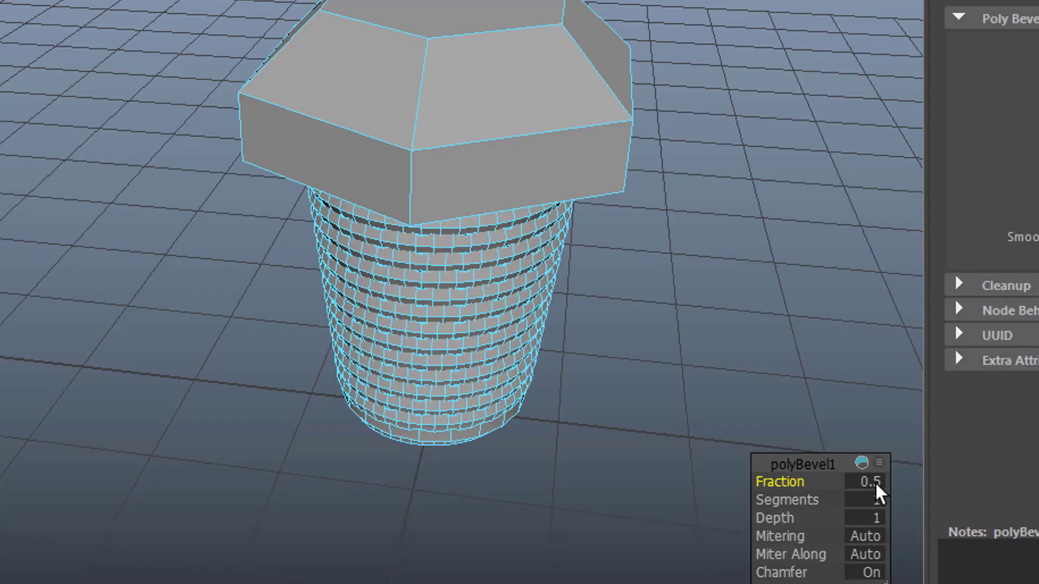
pyautogui.click(726, 404)
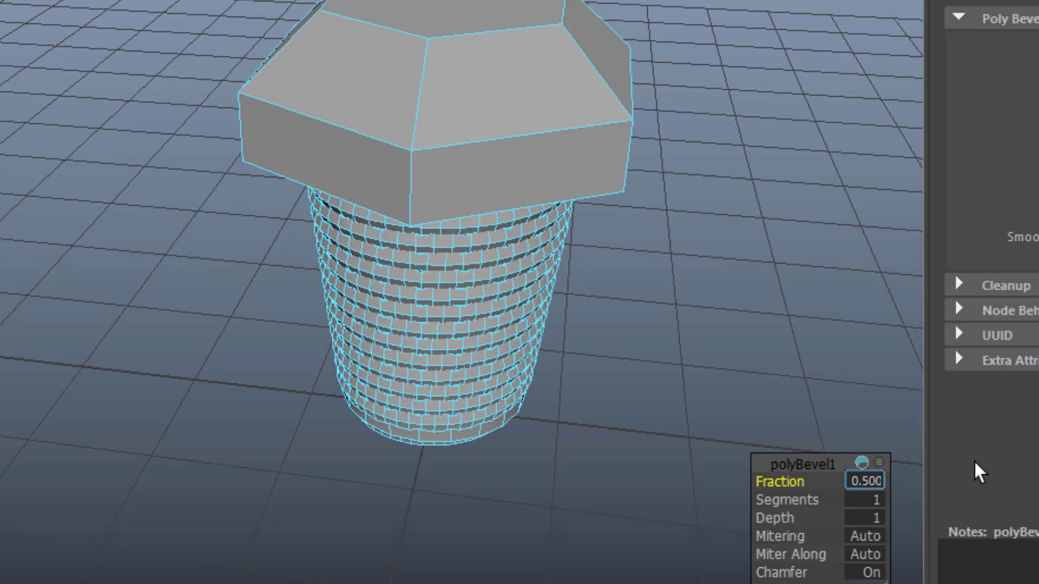
pyautogui.press('BackSpace')
pyautogui.write('1')
pyautogui.press('Return')
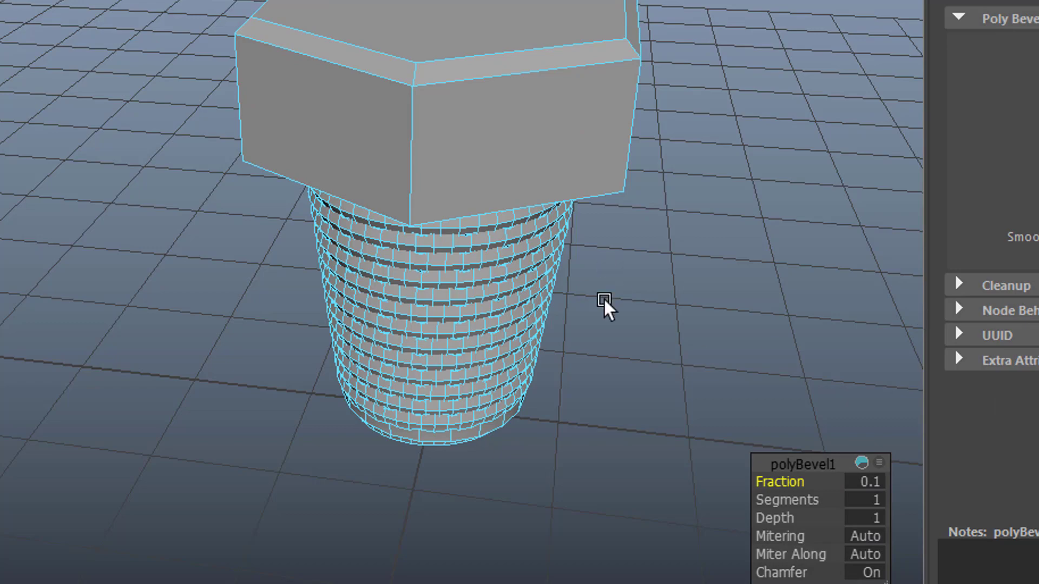
# Step: Examine the screw's beveled head and tapered threads from several angles
pyautogui.keyDown('alt'); pyautogui.moveTo(605, 305); pyautogui.dragTo(666, 255); pyautogui.keyUp('alt')
pyautogui.keyDown('alt'); pyautogui.moveTo(747, 262); pyautogui.dragTo(638, 262); pyautogui.keyUp('alt')
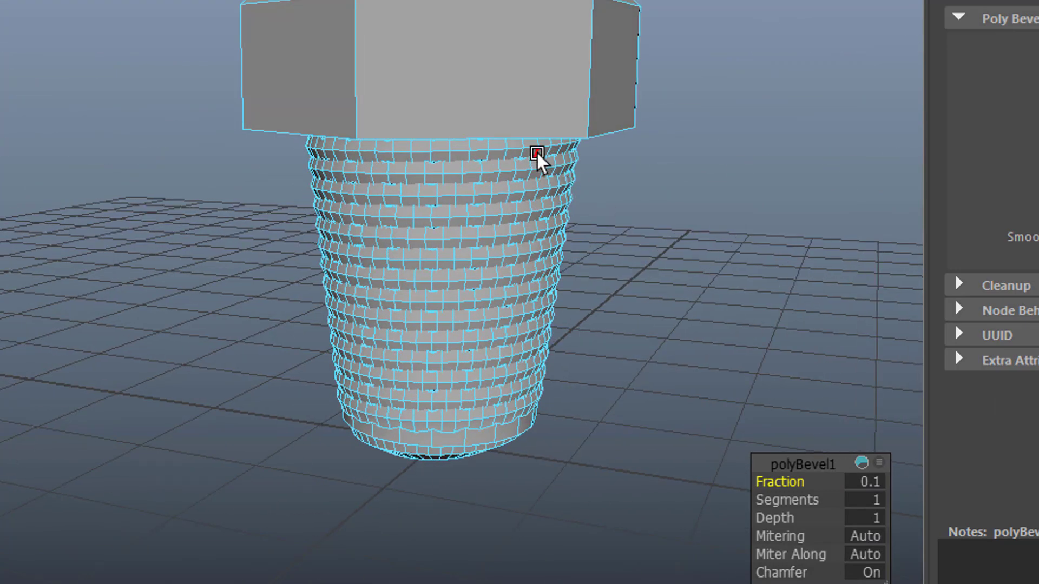
pyautogui.keyDown('alt'); pyautogui.moveTo(684, 213); pyautogui.dragTo(667, 218); pyautogui.keyUp('alt')
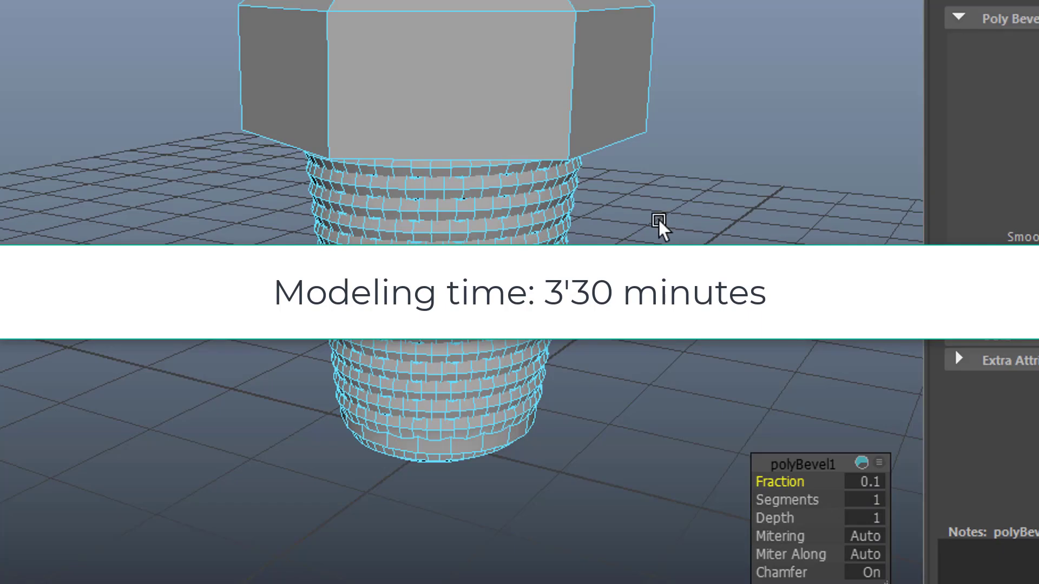
pyautogui.keyDown('alt'); pyautogui.moveTo(660, 225); pyautogui.dragTo(592, 374); pyautogui.keyUp('alt')
pyautogui.moveTo(385, 94); pyautogui.dragTo(492, 70, button='right')
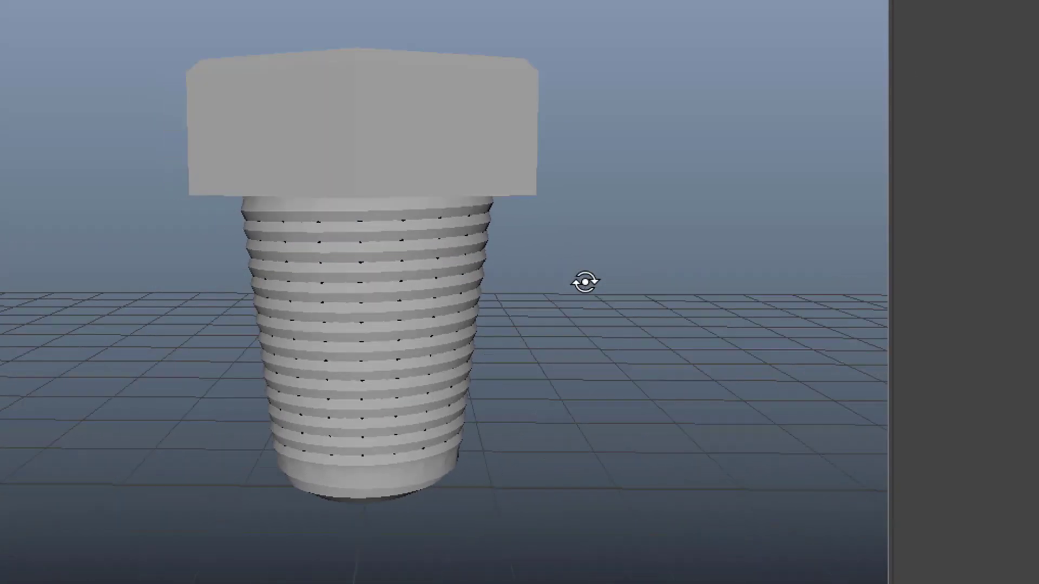
pyautogui.keyDown('alt'); pyautogui.moveTo(585, 282); pyautogui.dragTo(616, 302); pyautogui.keyUp('alt')
pyautogui.keyDown('alt'); pyautogui.moveTo(585, 335); pyautogui.dragTo(477, 346); pyautogui.keyUp('alt')
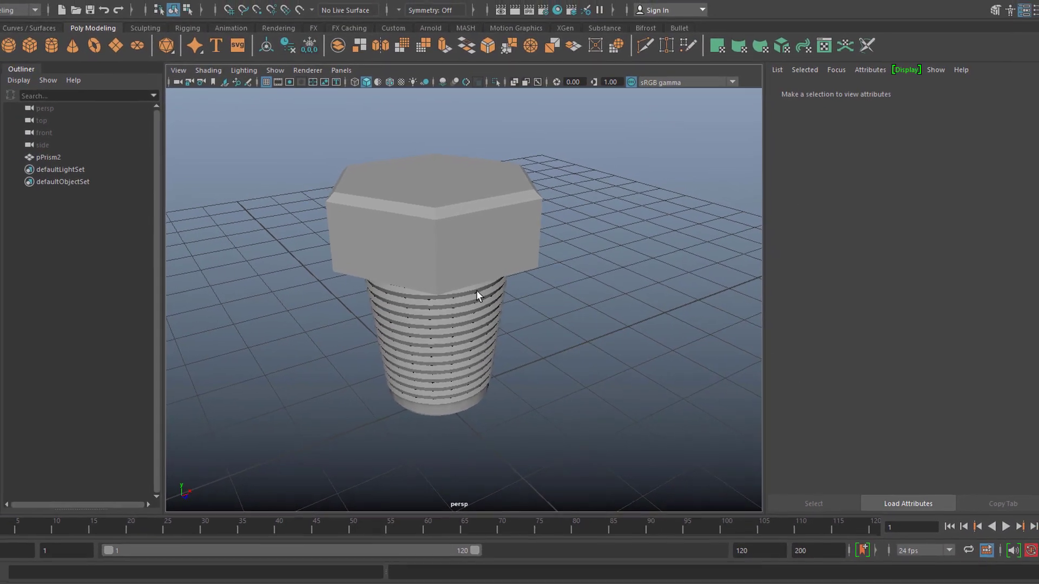
# Step: Assign a new Arnold aiStandardSurface material to the whole screw and apply a metallic preset with base weight 0.980 and metalness 0.900
pyautogui.click(443, 237)
pyautogui.moveTo(446, 199)
pyautogui.mouseDown(button='right')
pyautogui.moveTo(422, 403)
pyautogui.moveTo(423, 456)
pyautogui.moveTo(440, 484)
pyautogui.mouseUp(button='right')
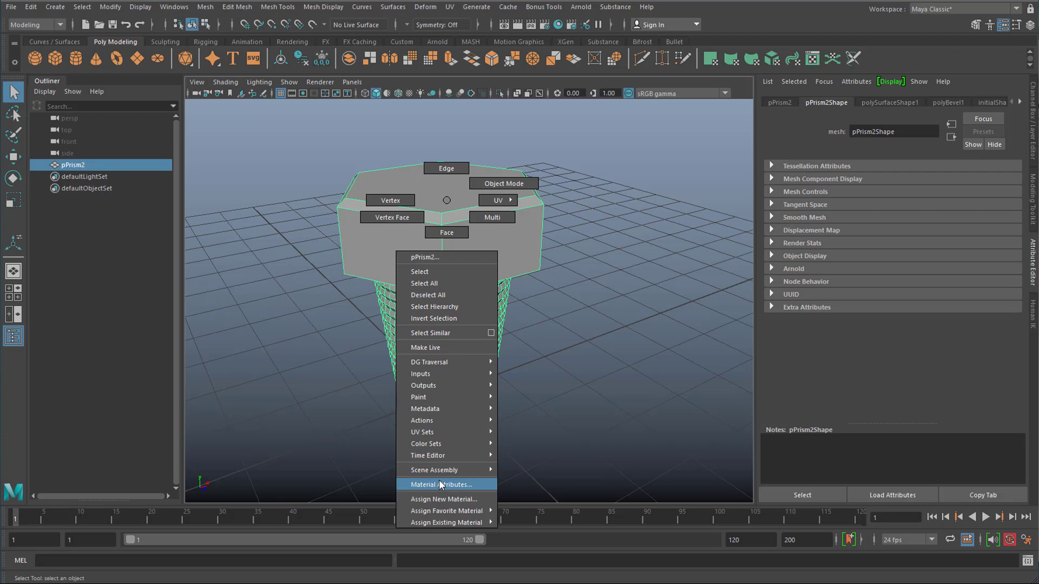
pyautogui.moveTo(443, 504); pyautogui.dragTo(445, 496, button='right')
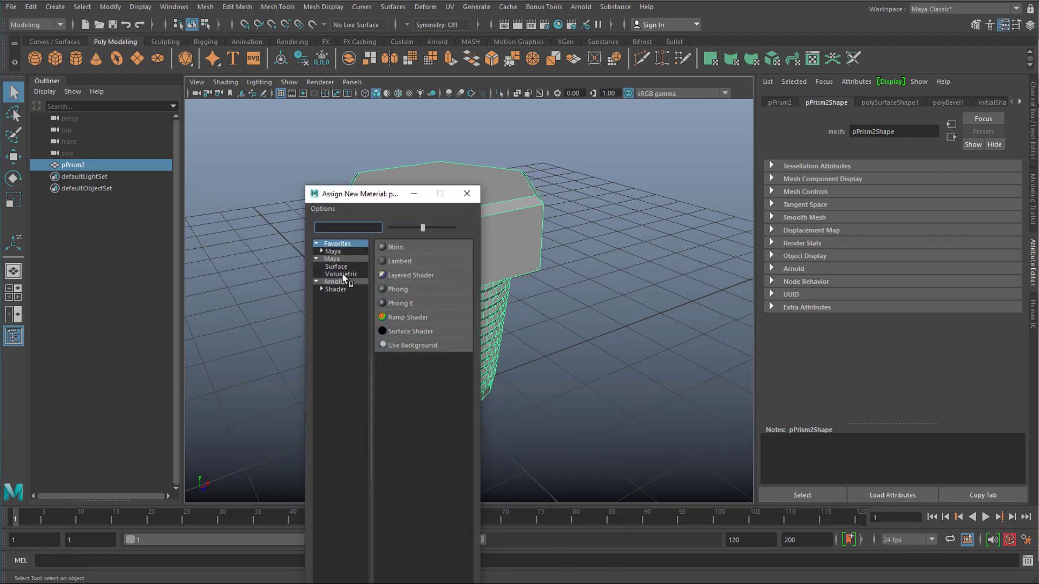
pyautogui.click(337, 282)
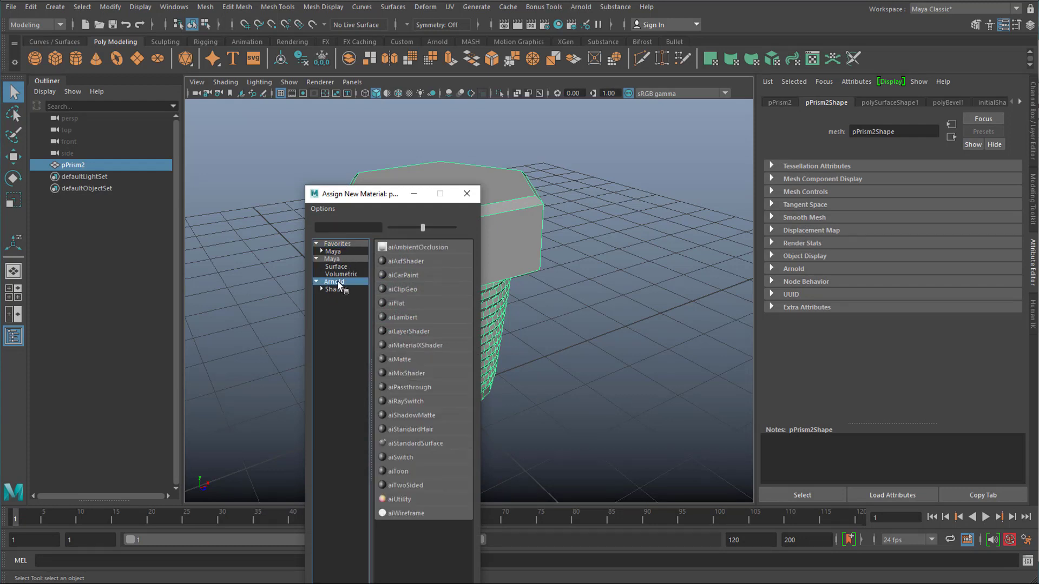
pyautogui.click(437, 443)
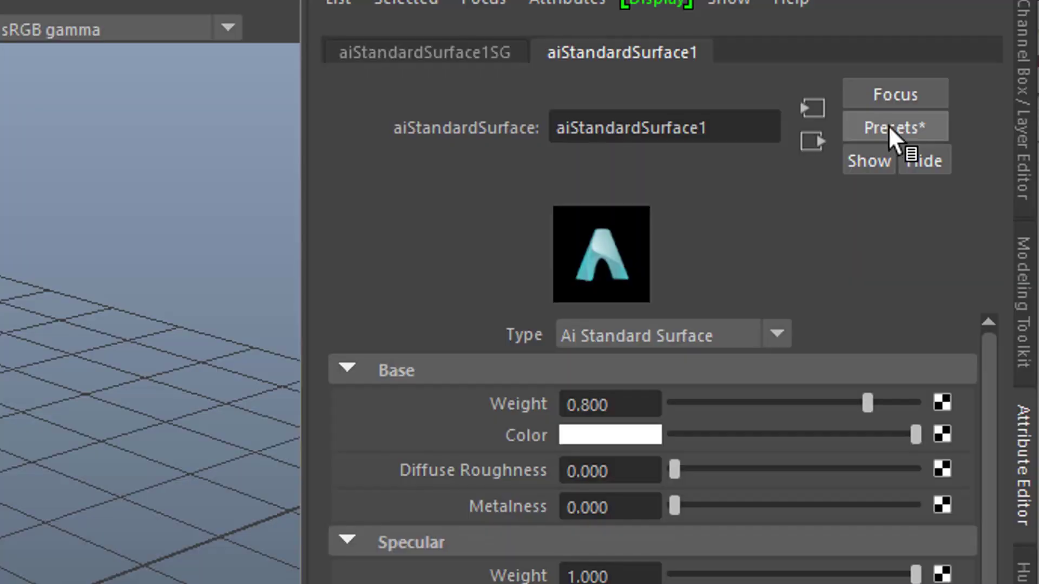
pyautogui.click(981, 131)
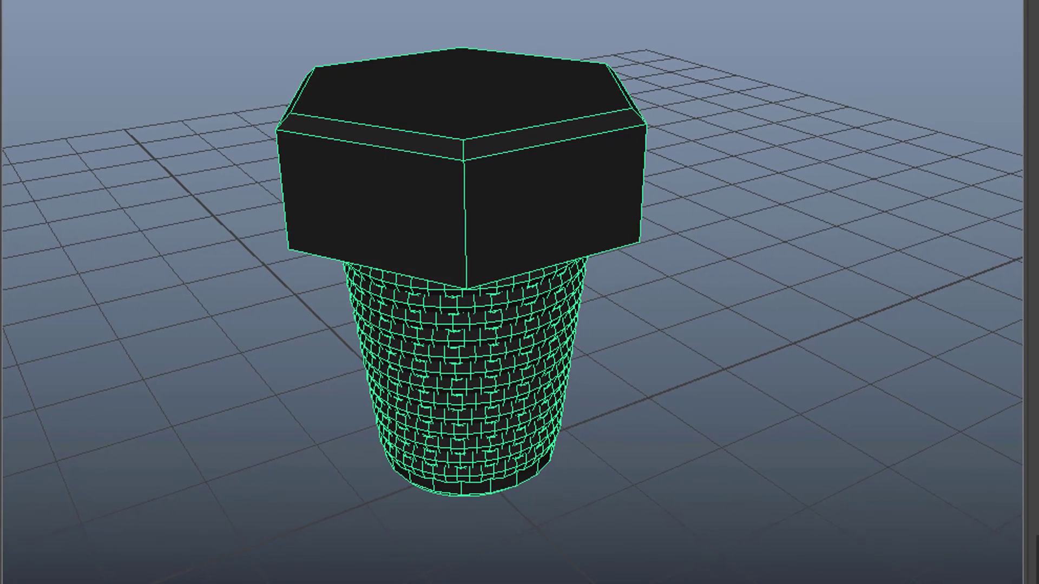
pyautogui.keyDown('alt'); pyautogui.moveTo(723, 466); pyautogui.dragTo(688, 478); pyautogui.keyUp('alt')
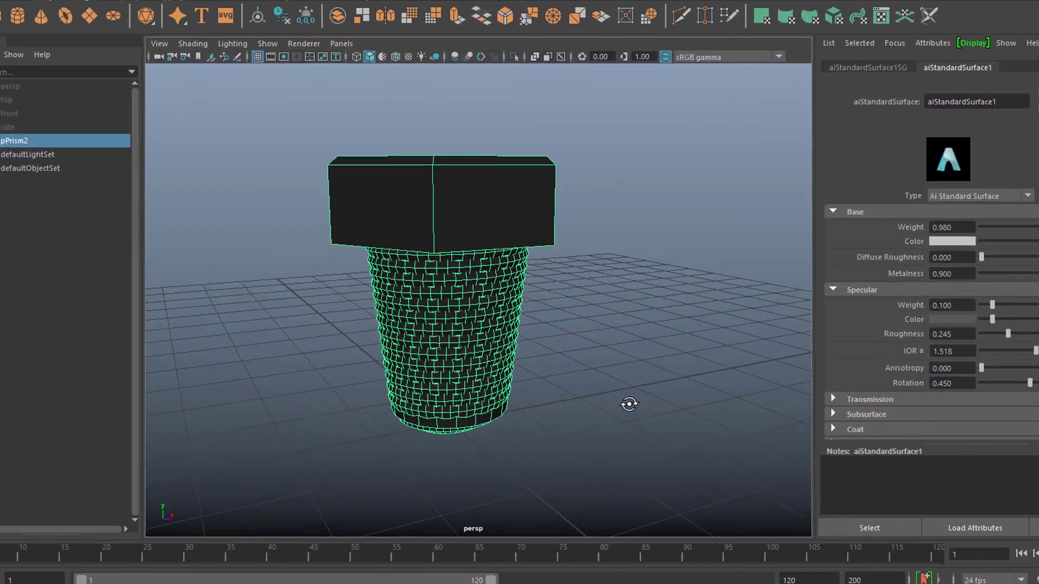
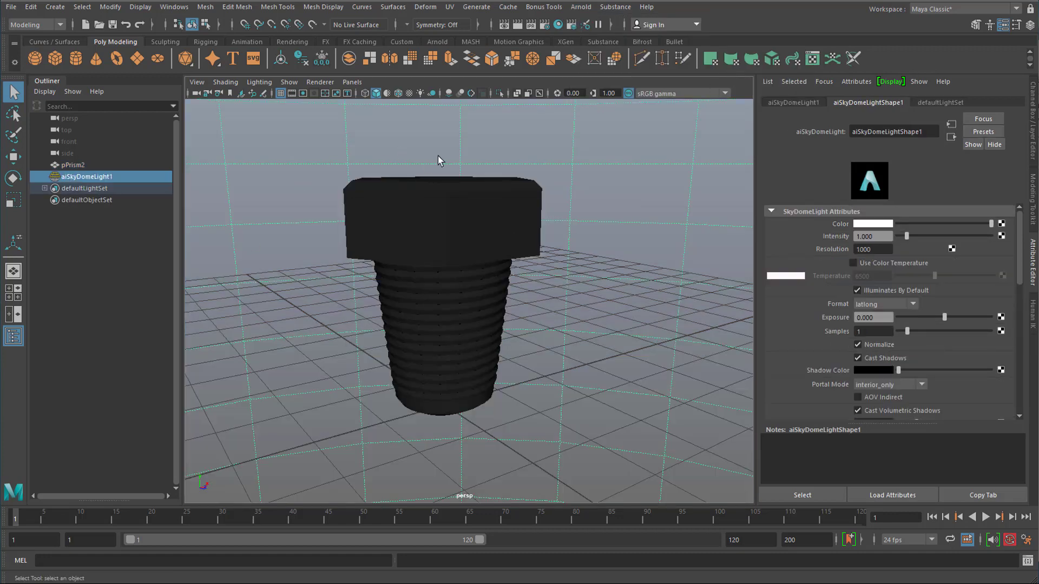
# Step: Switch the perspective viewport's renderer to Arnold and start the live render of the screw
pyautogui.click(321, 82)
pyautogui.click(336, 110)
pyautogui.click(139, 428)
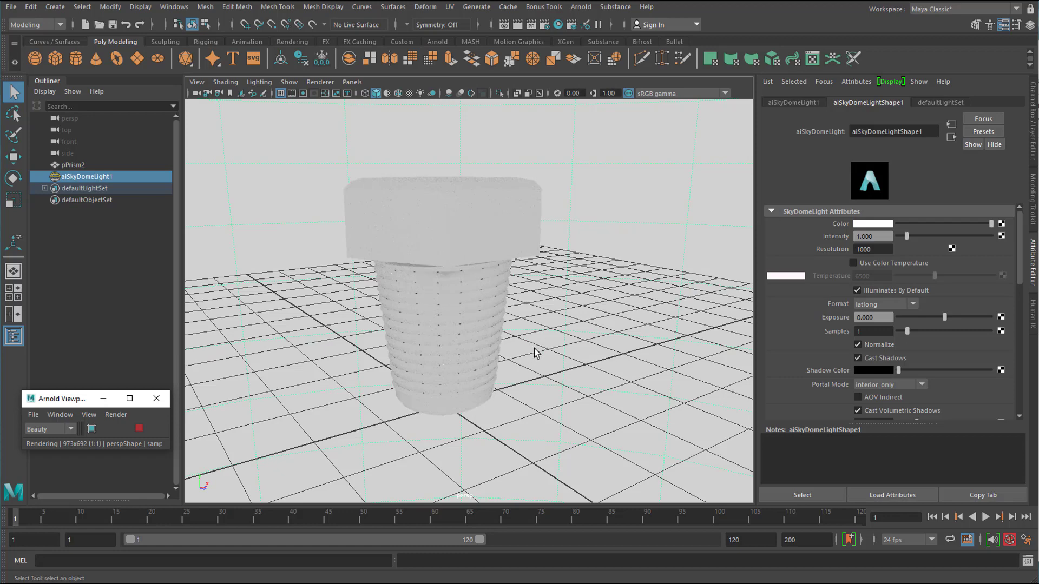
pyautogui.keyDown('alt'); pyautogui.moveTo(752, 319); pyautogui.dragTo(762, 260); pyautogui.keyUp('alt')
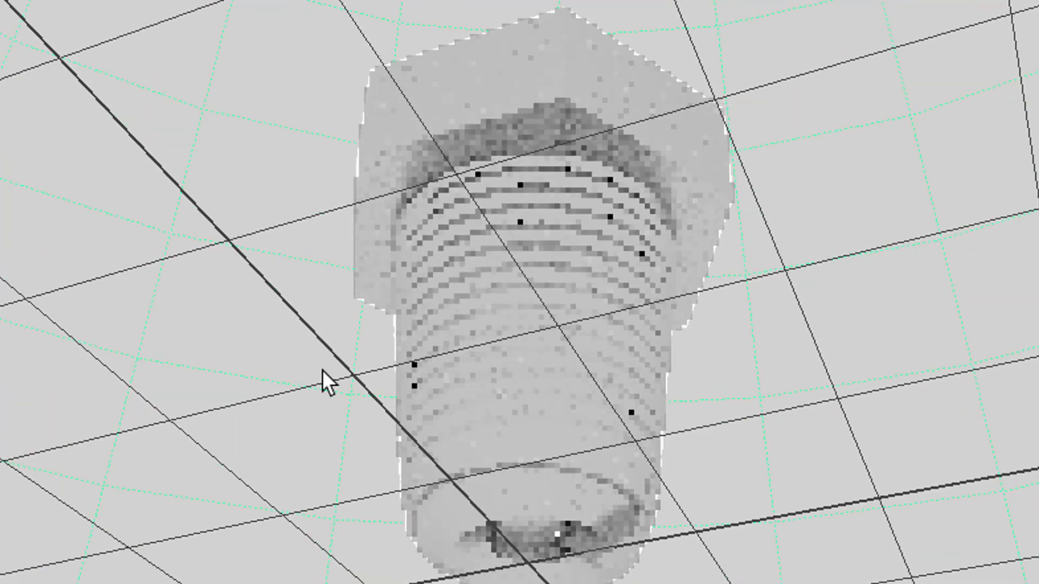
pyautogui.keyDown('alt'); pyautogui.moveTo(511, 360); pyautogui.dragTo(645, 349, button='right'); pyautogui.keyUp('alt')
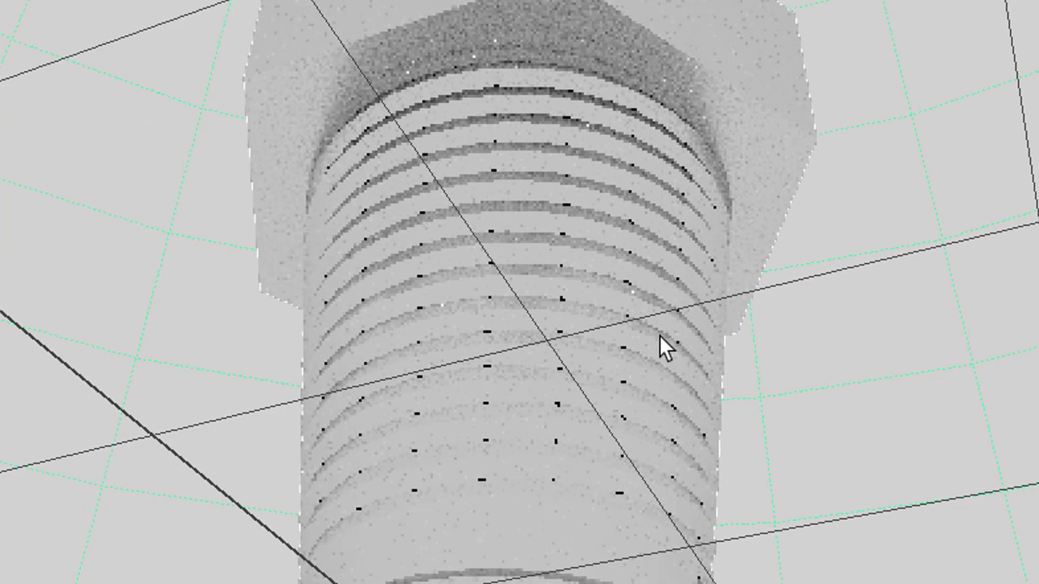
pyautogui.keyDown('alt'); pyautogui.moveTo(610, 362); pyautogui.dragTo(499, 428); pyautogui.keyUp('alt')
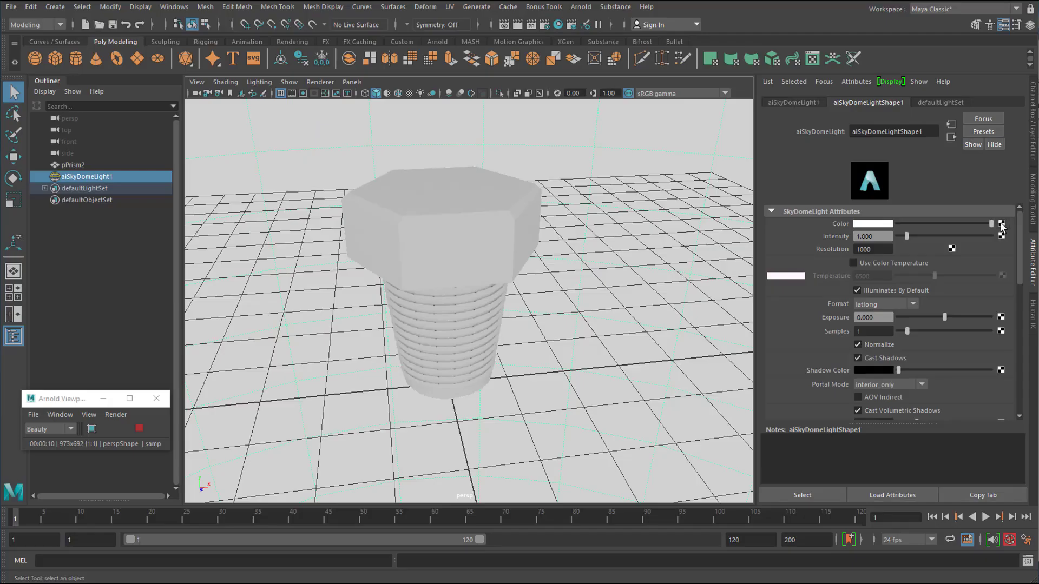
# Step: Connect a File texture to the sky dome light's Color and load the cellLLarge.jpg image from the sourceimages folder
pyautogui.click(953, 295)
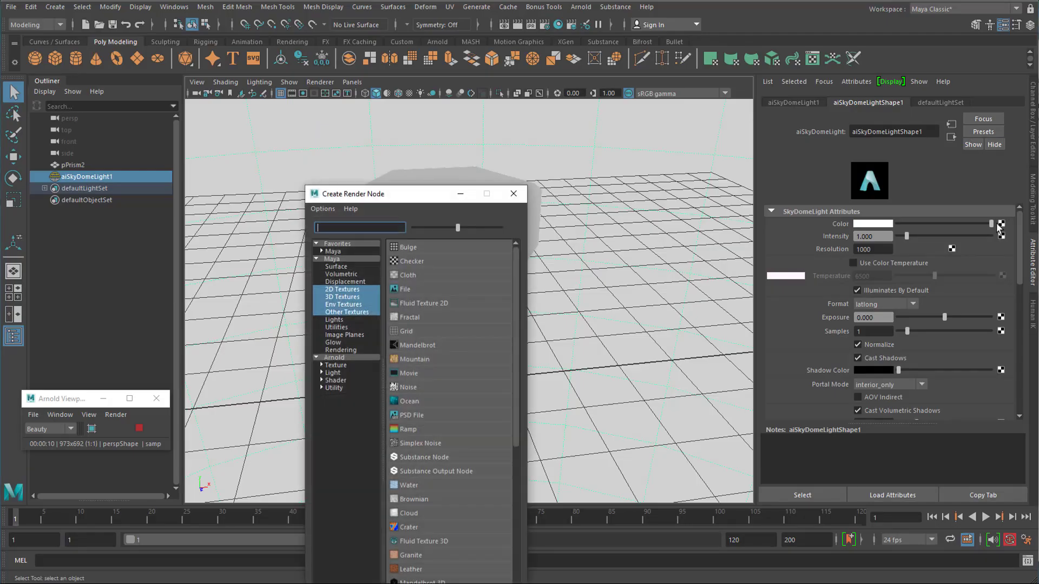
pyautogui.click(403, 289)
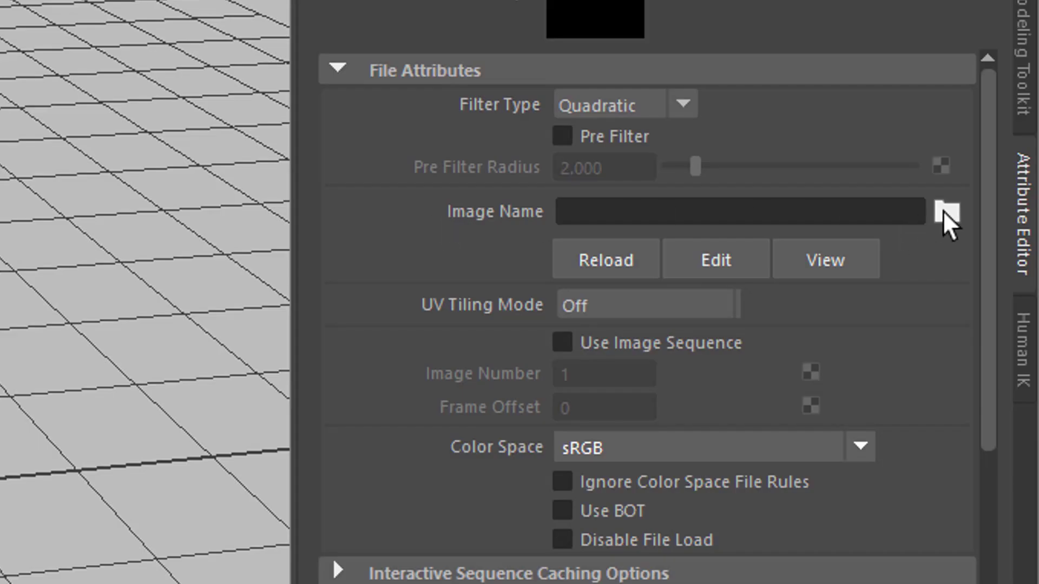
pyautogui.click(942, 211)
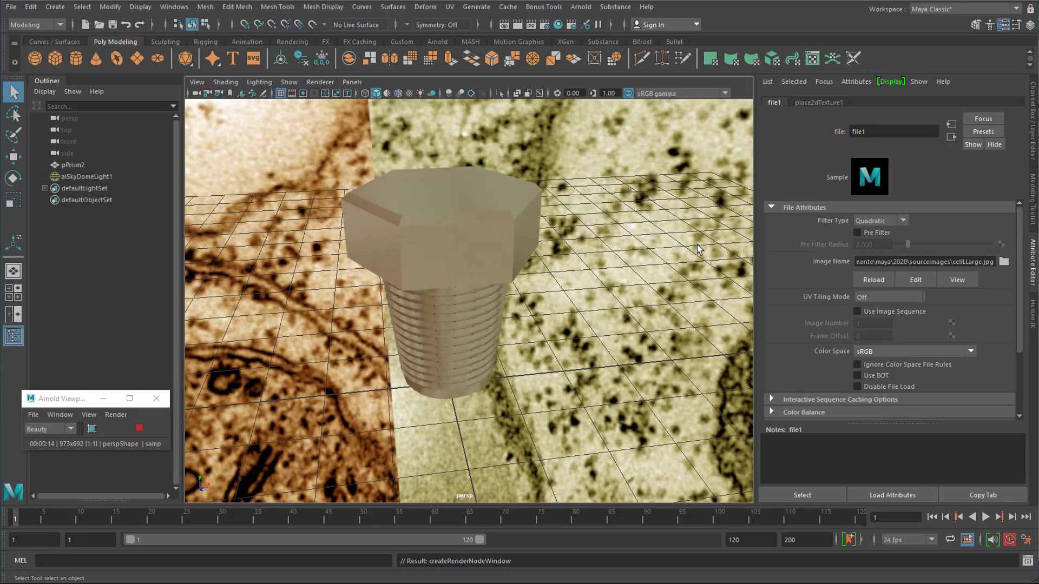
# Step: Set the sky dome light's Camera visibility to 0 and hide light objects in the viewport
pyautogui.click(89, 176)
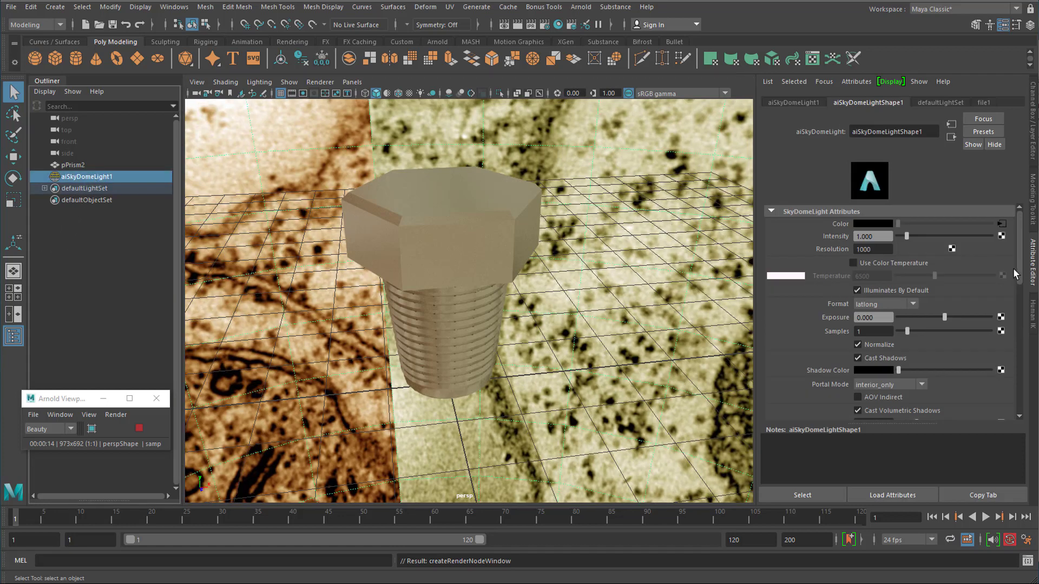
pyautogui.moveTo(1022, 277); pyautogui.dragTo(1014, 330)
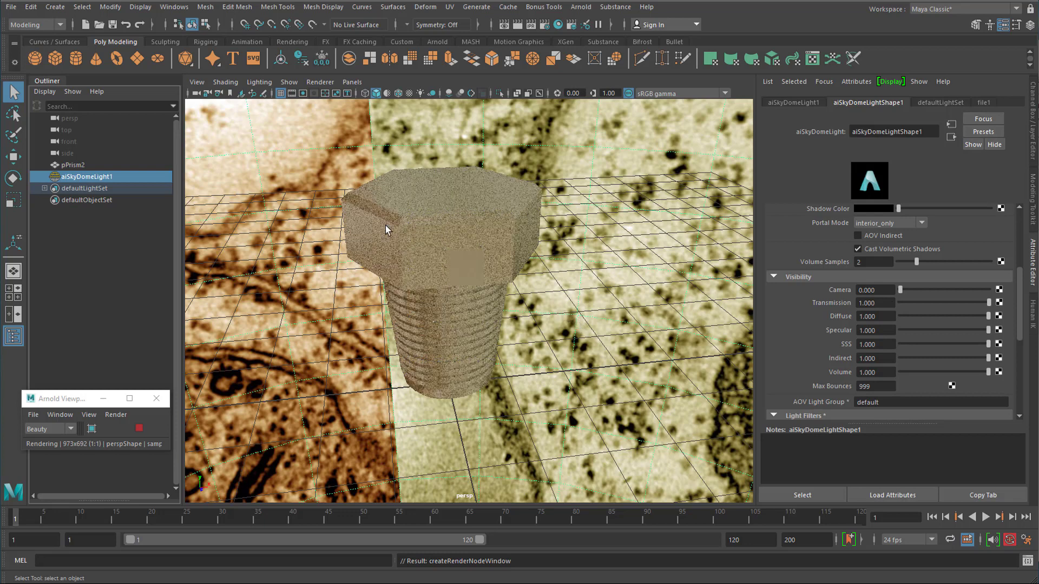
pyautogui.click(289, 82)
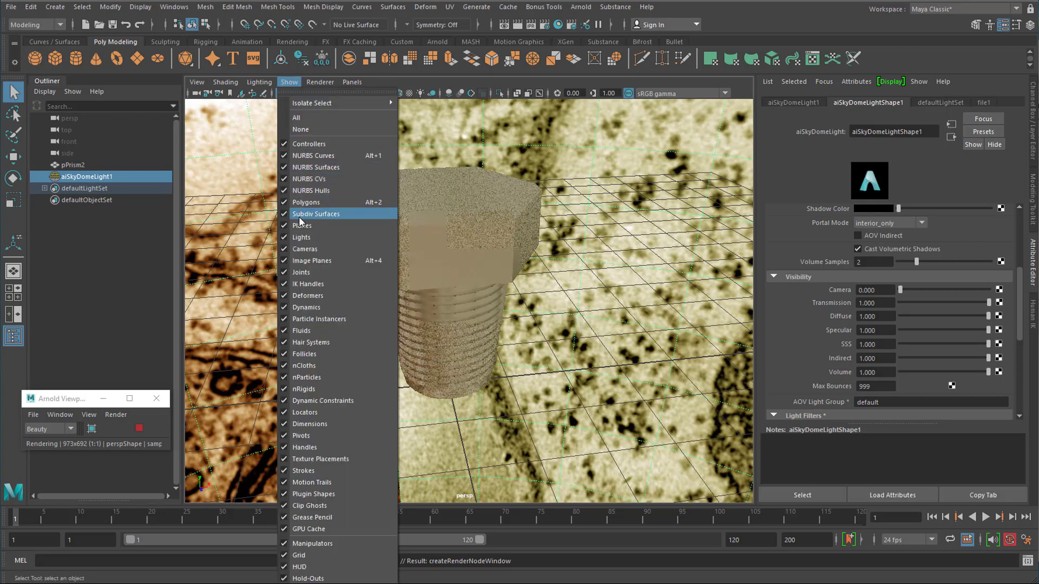
pyautogui.click(300, 237)
pyautogui.keyDown('alt'); pyautogui.moveTo(572, 377); pyautogui.dragTo(591, 359); pyautogui.keyUp('alt')
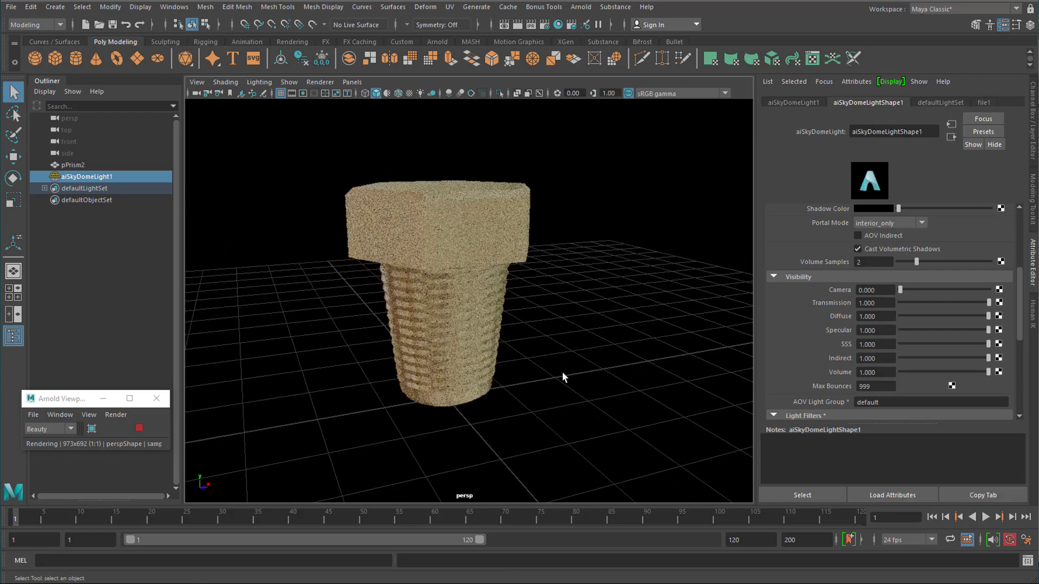
pyautogui.keyDown('alt'); pyautogui.moveTo(452, 368); pyautogui.dragTo(544, 366, button='right'); pyautogui.keyUp('alt')
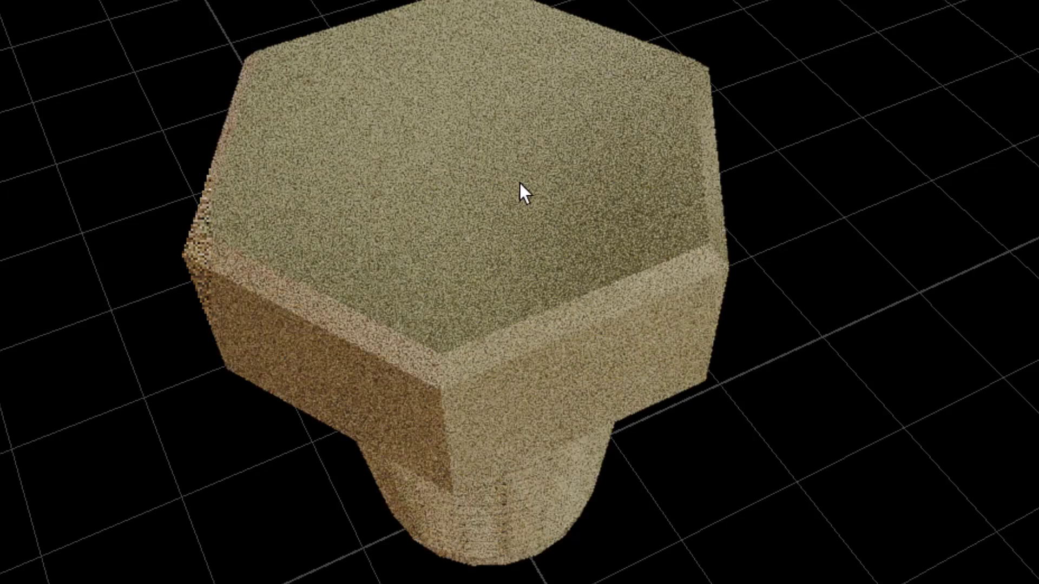
pyautogui.keyDown('alt'); pyautogui.moveTo(909, 371); pyautogui.dragTo(916, 408, button='middle'); pyautogui.keyUp('alt')
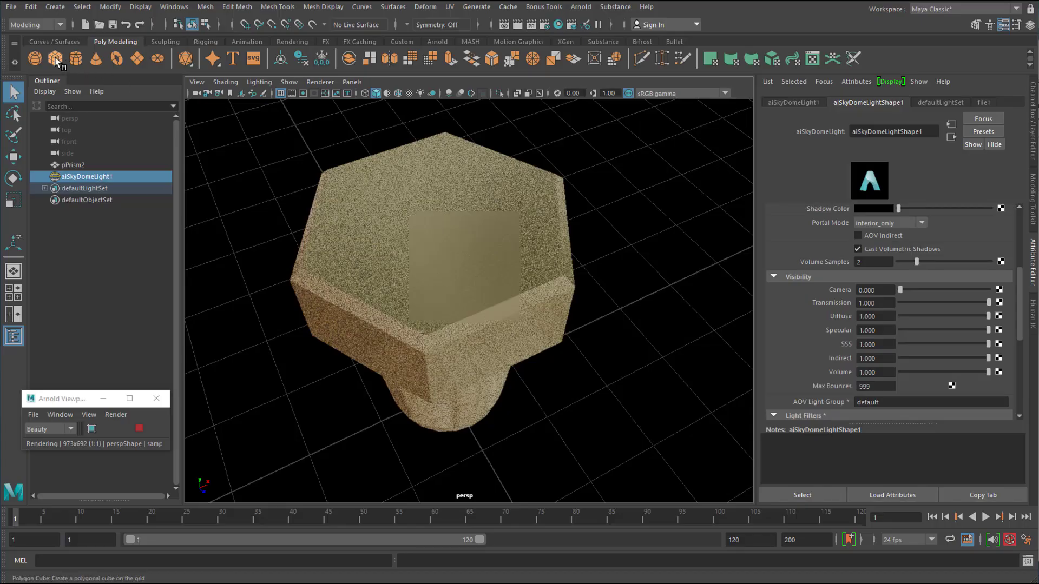
# Step: Create a polygon cube at the top of the hexagonal head, raise it, and scale it into a thin upright plate
pyautogui.click(56, 61)
pyautogui.keyDown('alt'); pyautogui.moveTo(411, 267); pyautogui.dragTo(475, 181); pyautogui.keyUp('alt')
pyautogui.press('w')
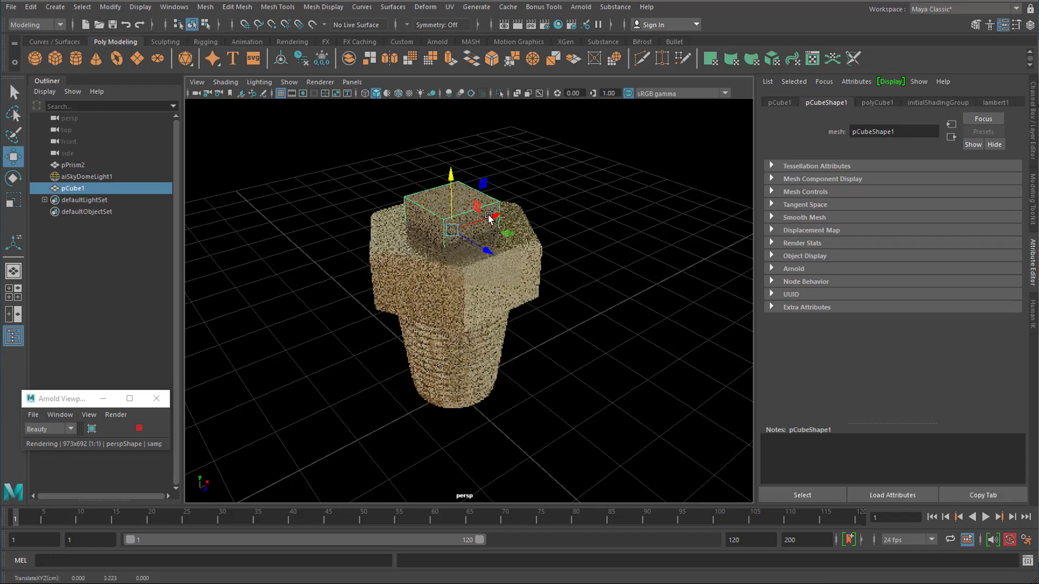
pyautogui.press('r')
pyautogui.moveTo(493, 218); pyautogui.dragTo(462, 230)
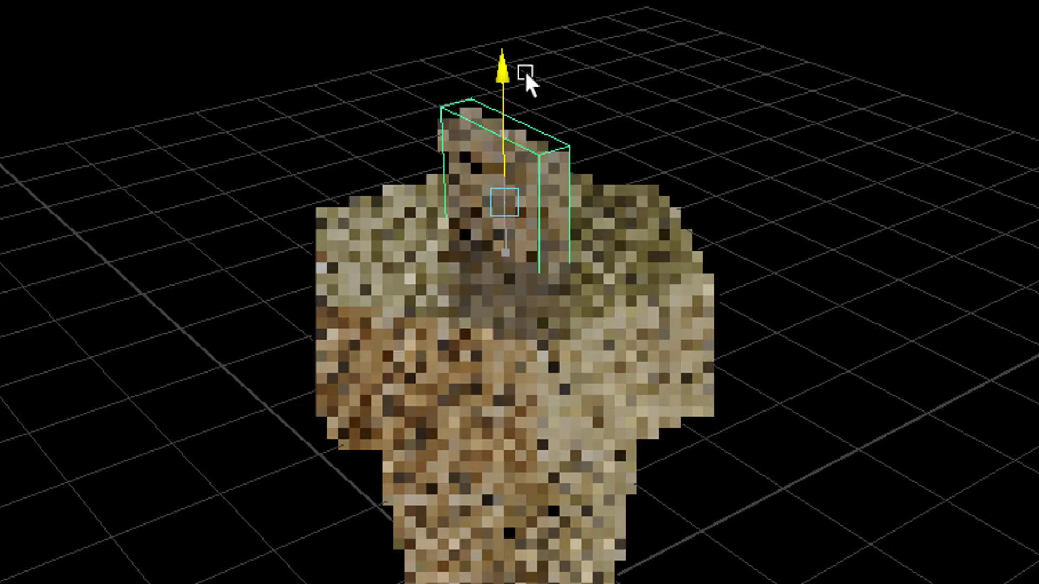
pyautogui.moveTo(525, 70); pyautogui.dragTo(552, 43)
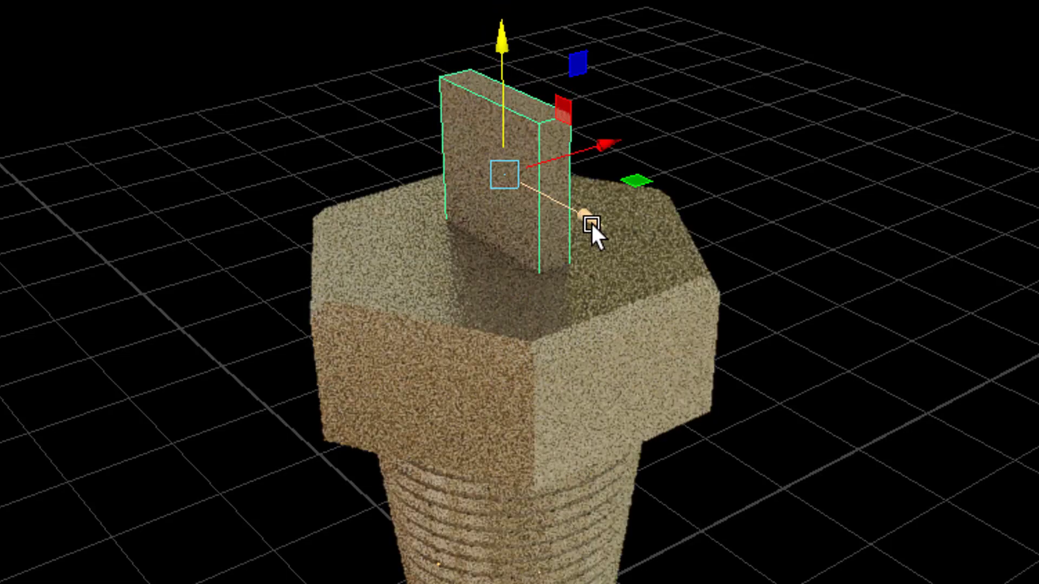
pyautogui.click(591, 224)
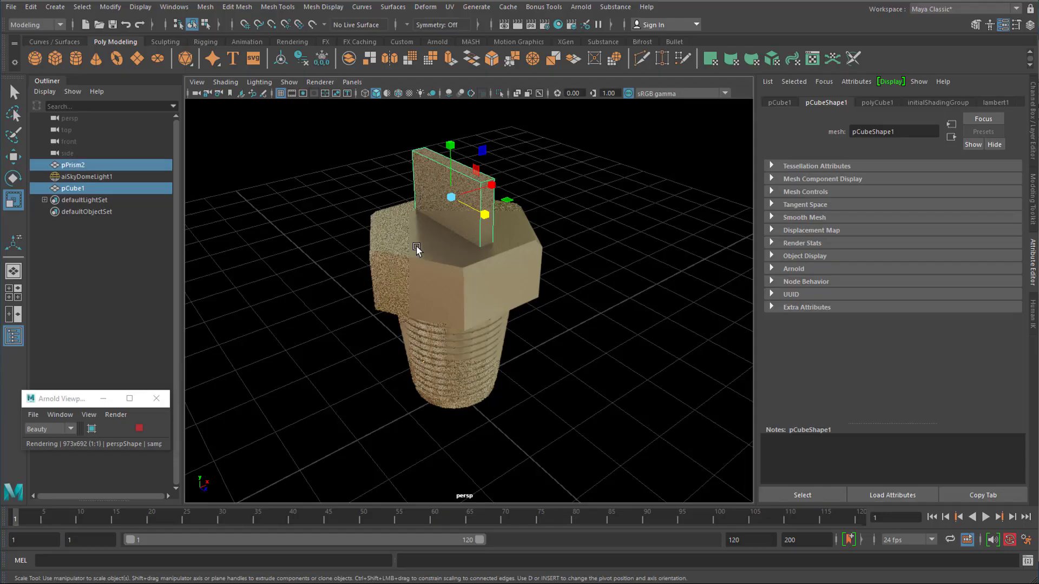
# Step: Try a Boolean Difference with the plate selected first and the screw second, and undo it
pyautogui.click(416, 249)
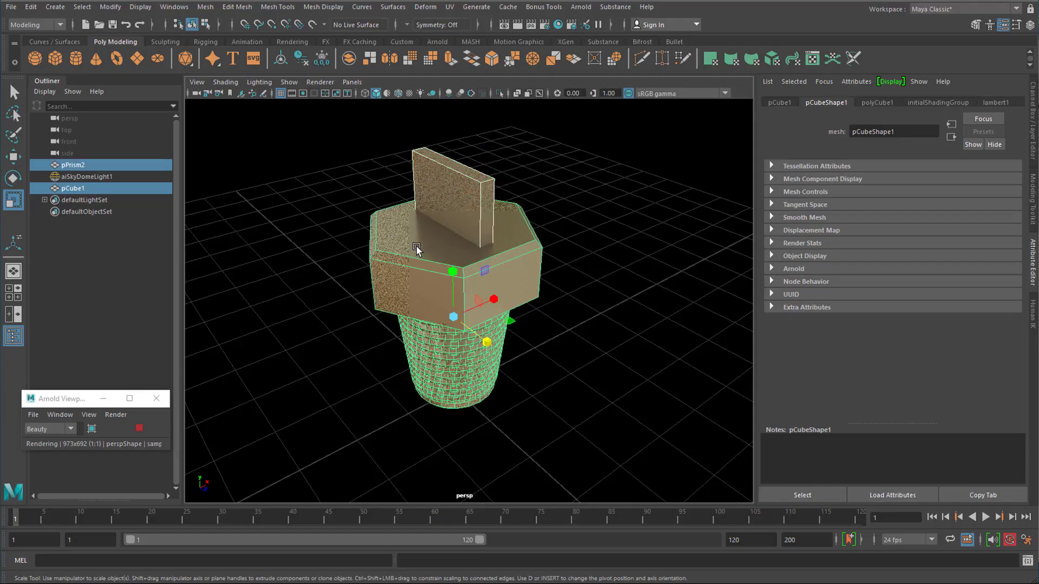
pyautogui.click(206, 6)
pyautogui.moveTo(231, 35)
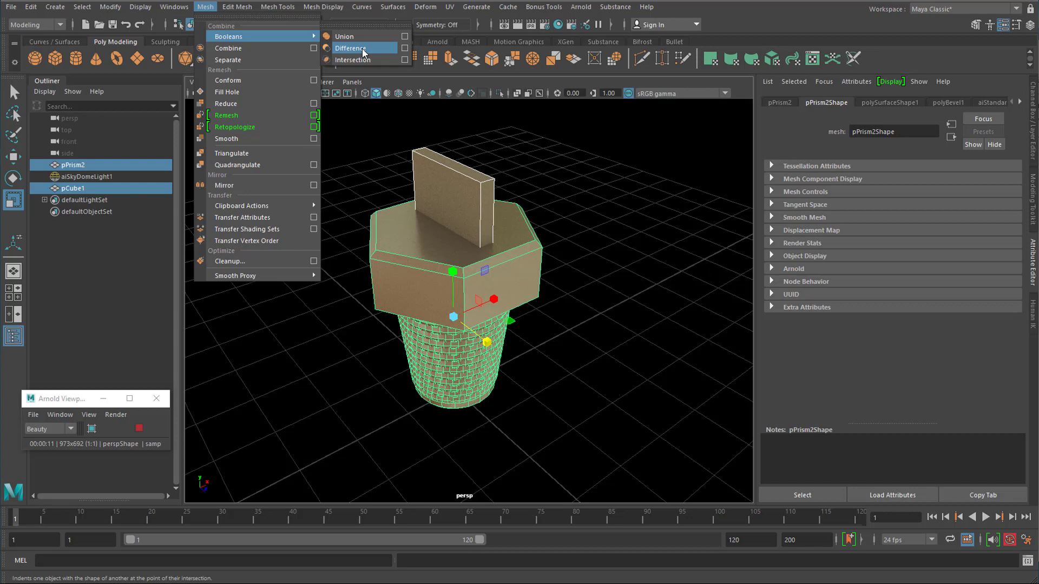
pyautogui.click(363, 49)
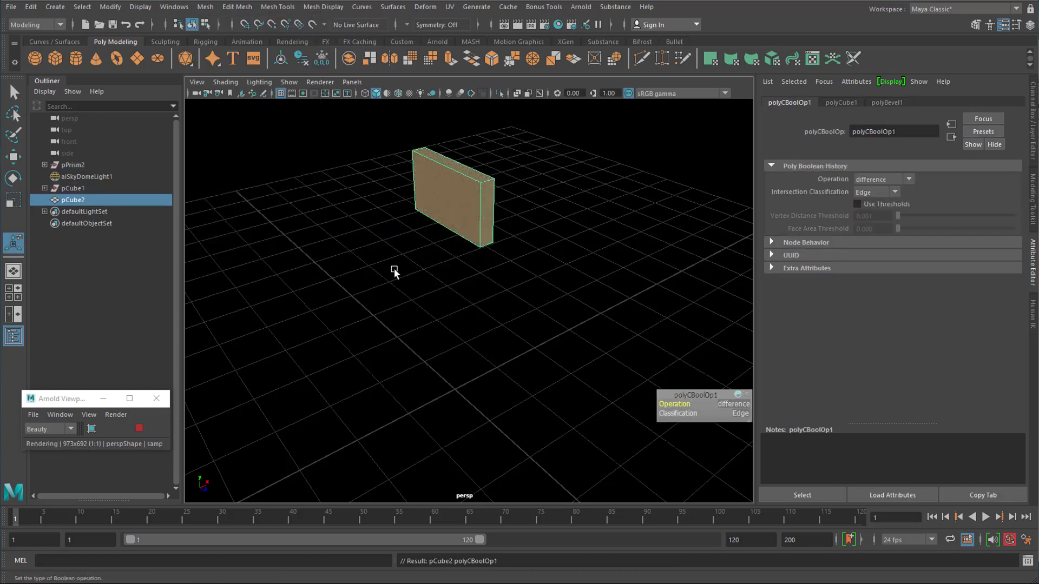
pyautogui.hotkey('ctrl', 'z')
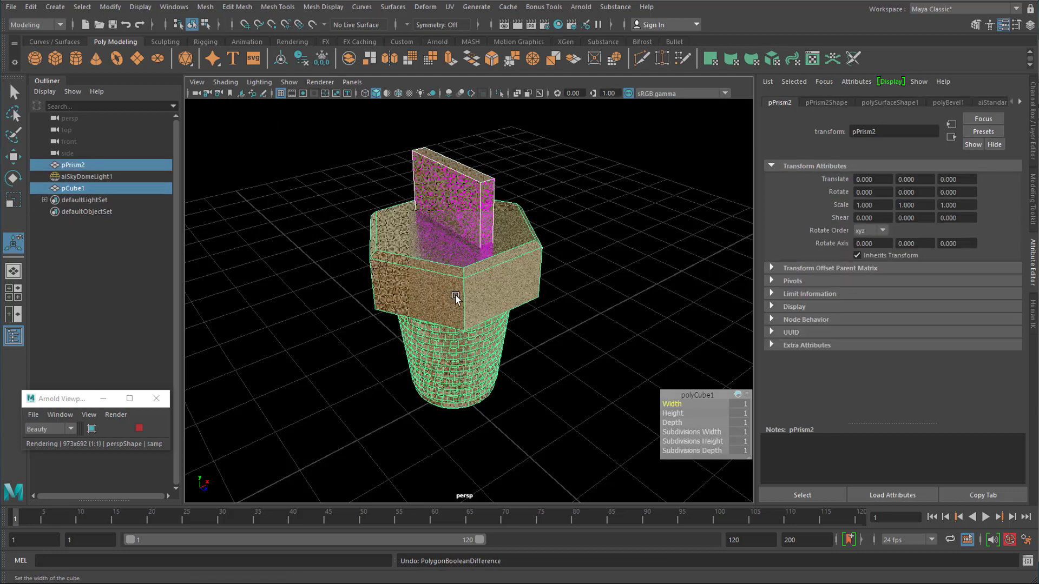
# Step: Cut a narrow slot into the head's top with a Boolean Difference, selecting the screw first and the plate second
pyautogui.click(466, 309)
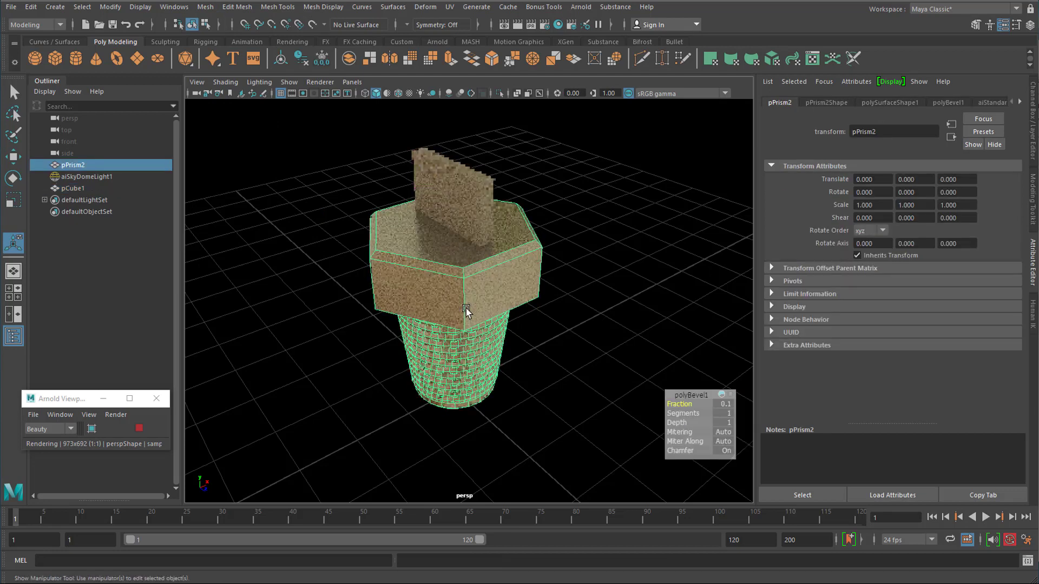
pyautogui.keyDown('shift'); pyautogui.click(457, 177); pyautogui.keyUp('shift')
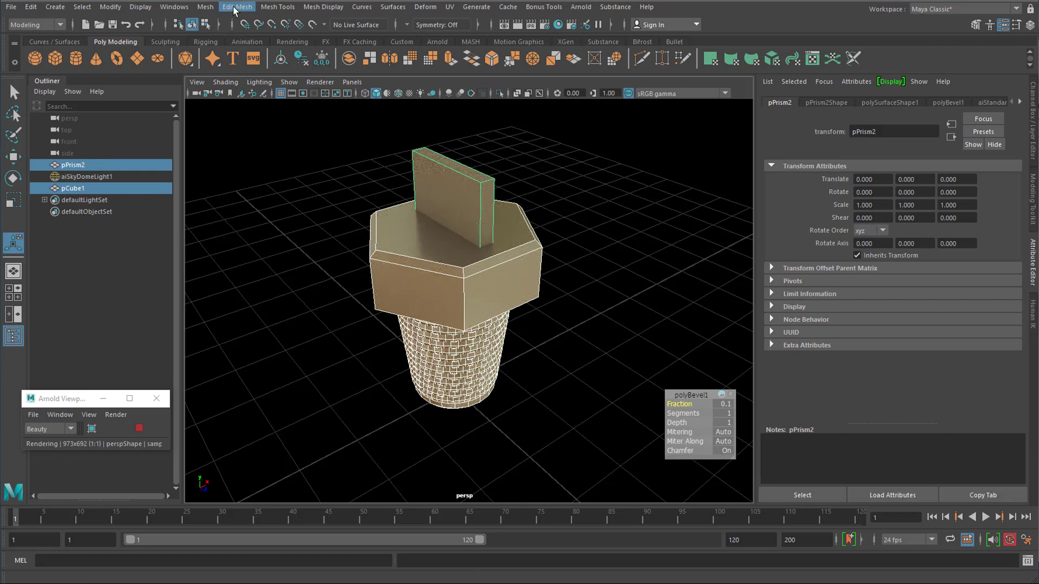
pyautogui.click(208, 7)
pyautogui.moveTo(243, 36)
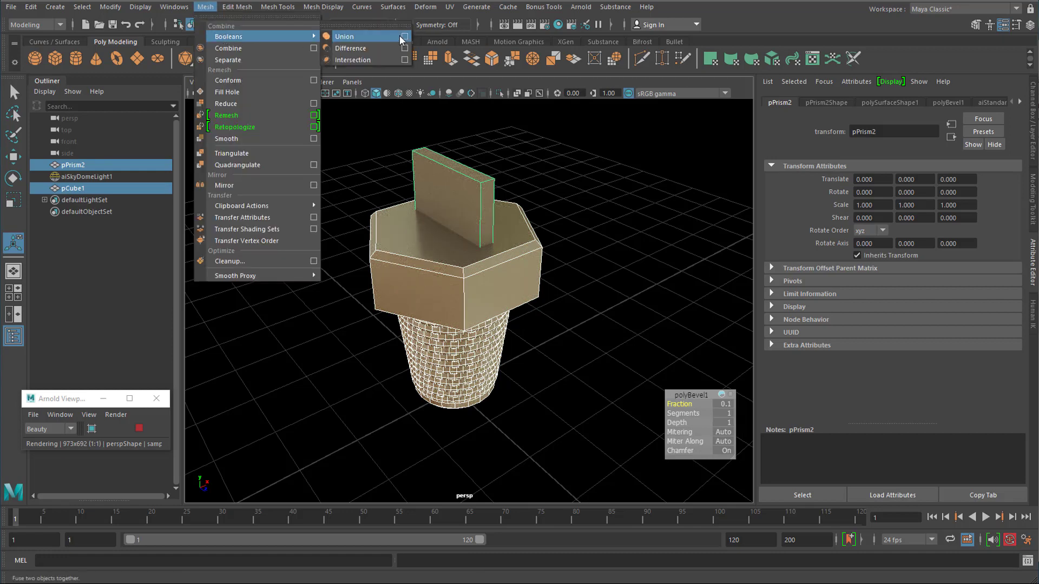
pyautogui.click(351, 48)
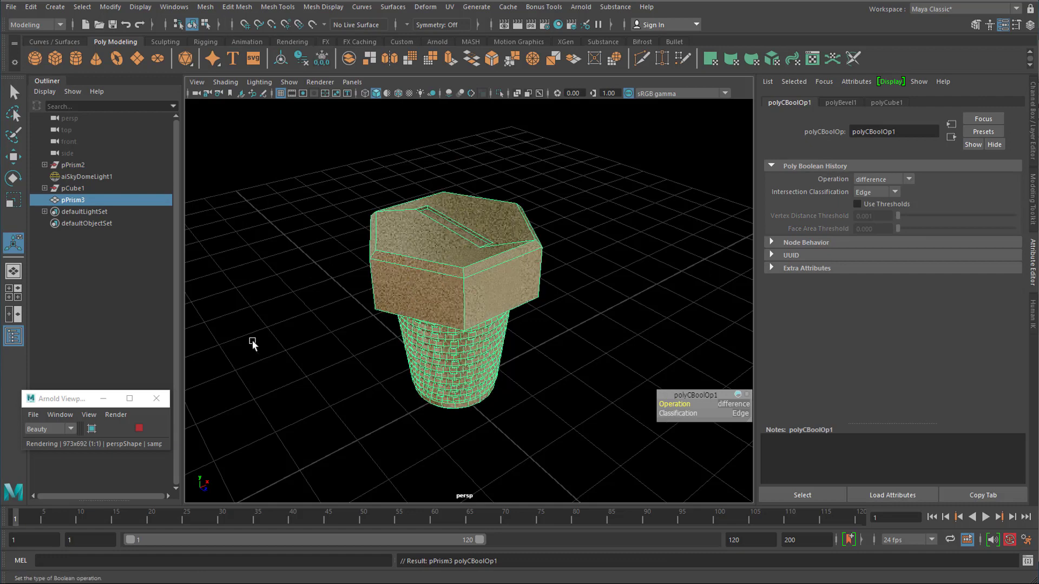
pyautogui.click(340, 357)
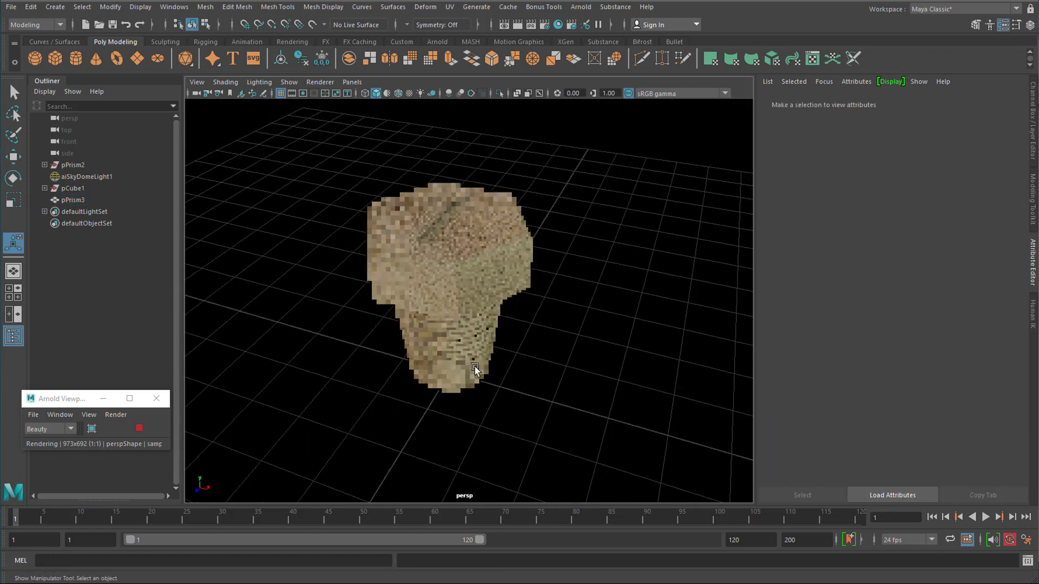
pyautogui.keyDown('alt'); pyautogui.moveTo(501, 388); pyautogui.dragTo(511, 348); pyautogui.keyUp('alt')
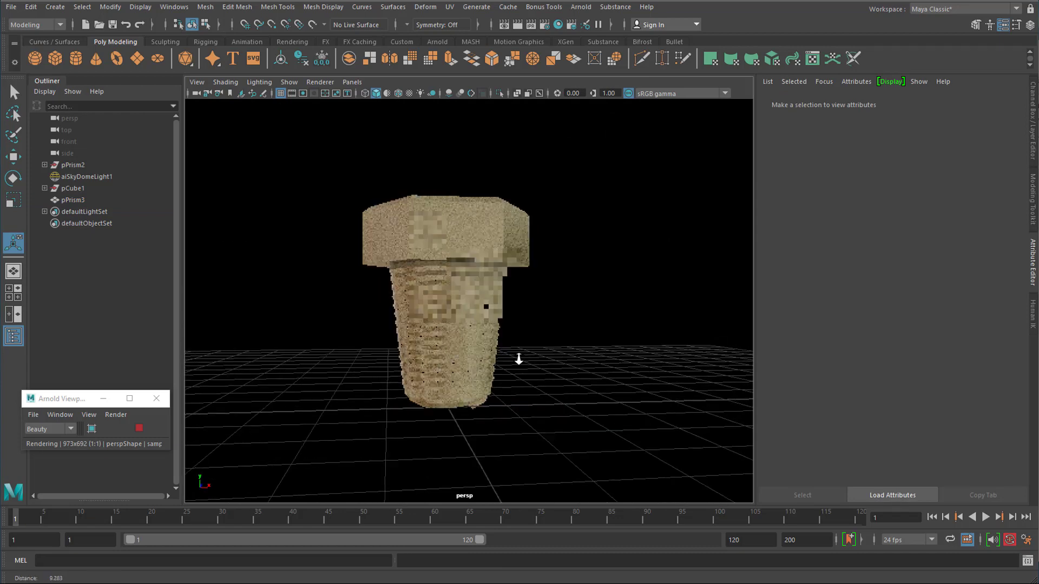
pyautogui.keyDown('alt'); pyautogui.moveTo(458, 355); pyautogui.dragTo(571, 365, button='right'); pyautogui.keyUp('alt')
pyautogui.keyDown('alt'); pyautogui.moveTo(571, 365); pyautogui.dragTo(587, 405); pyautogui.keyUp('alt')
pyautogui.keyDown('alt'); pyautogui.moveTo(595, 398); pyautogui.dragTo(519, 324, button='right'); pyautogui.keyUp('alt')
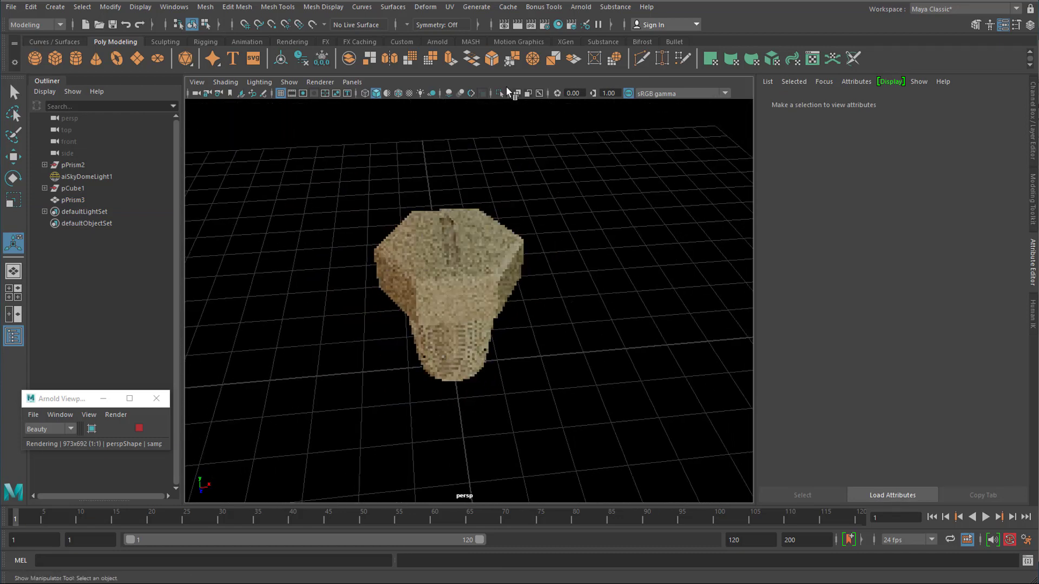
# Step: Create a NURBS plane under the screw as a floor and set its Width to about 39.4
pyautogui.click(56, 42)
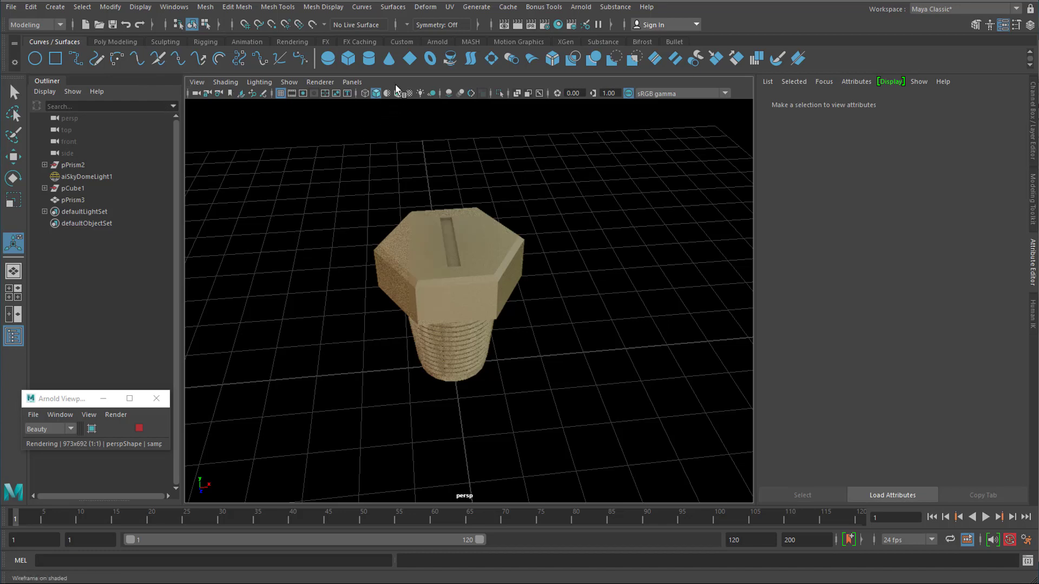
pyautogui.click(414, 64)
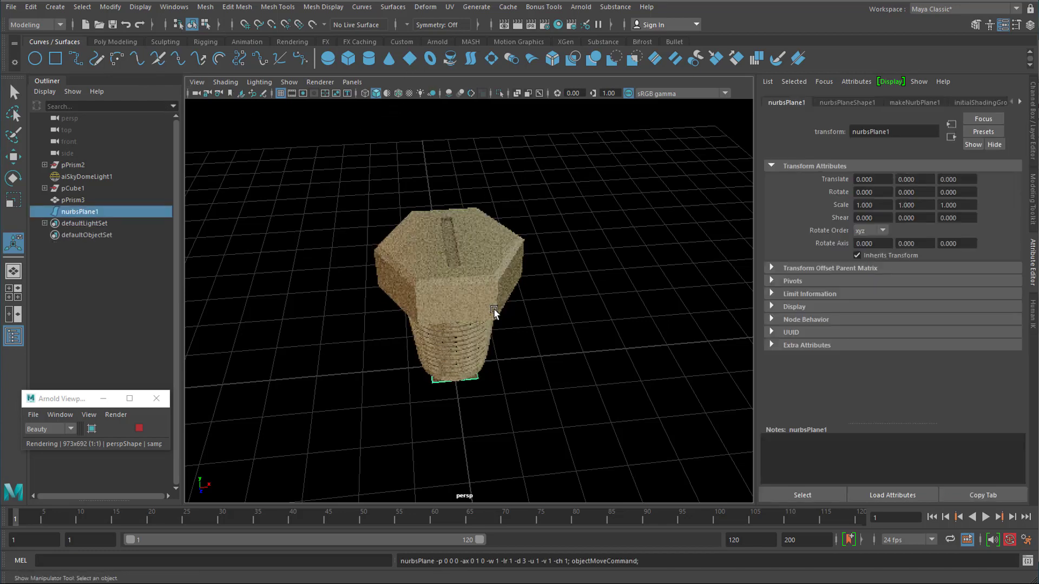
pyautogui.click(911, 103)
pyautogui.moveTo(897, 217); pyautogui.dragTo(943, 217)
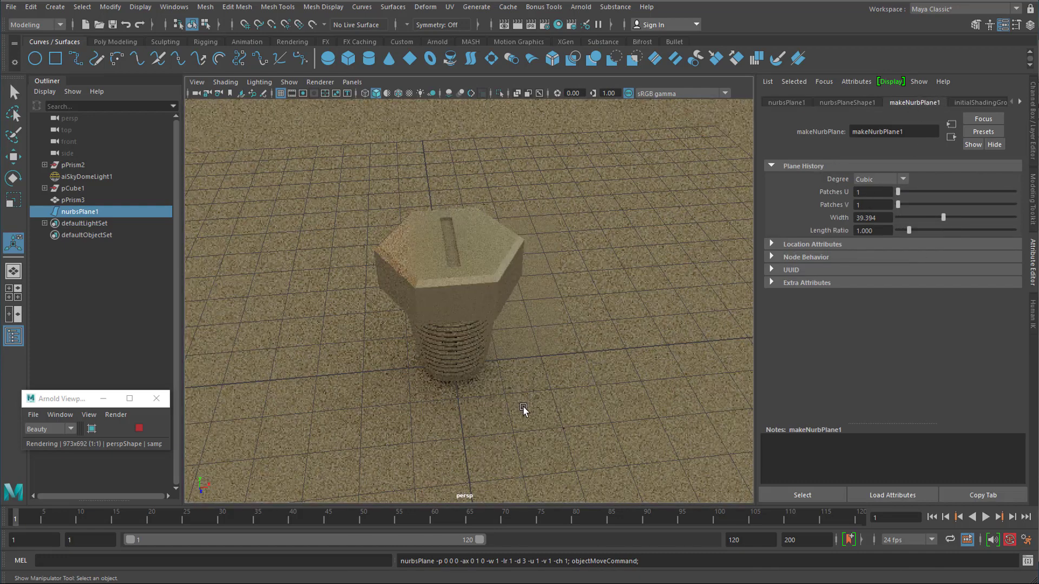
pyautogui.keyDown('alt'); pyautogui.moveTo(575, 417); pyautogui.dragTo(585, 397); pyautogui.keyUp('alt')
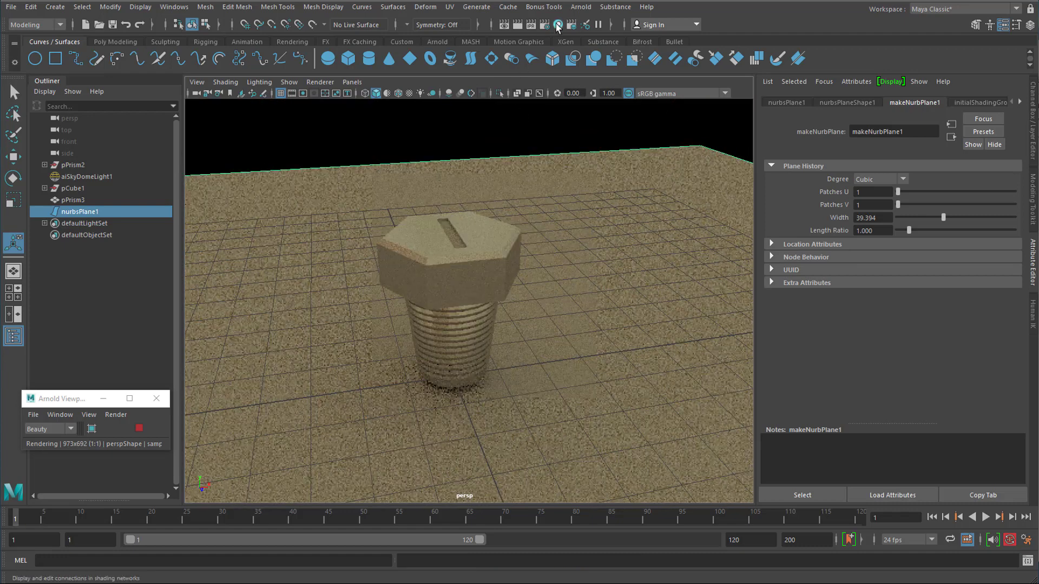
# Step: Add an Arnold Area Light to the scene and turn the display of lights back on in the viewport
pyautogui.click(581, 7)
pyautogui.moveTo(603, 67)
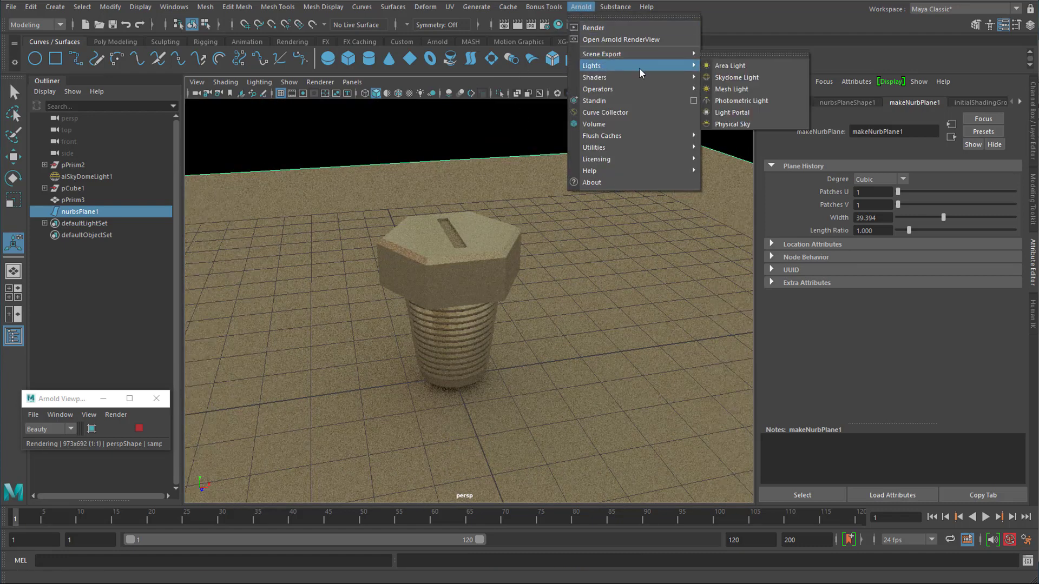
pyautogui.click(729, 65)
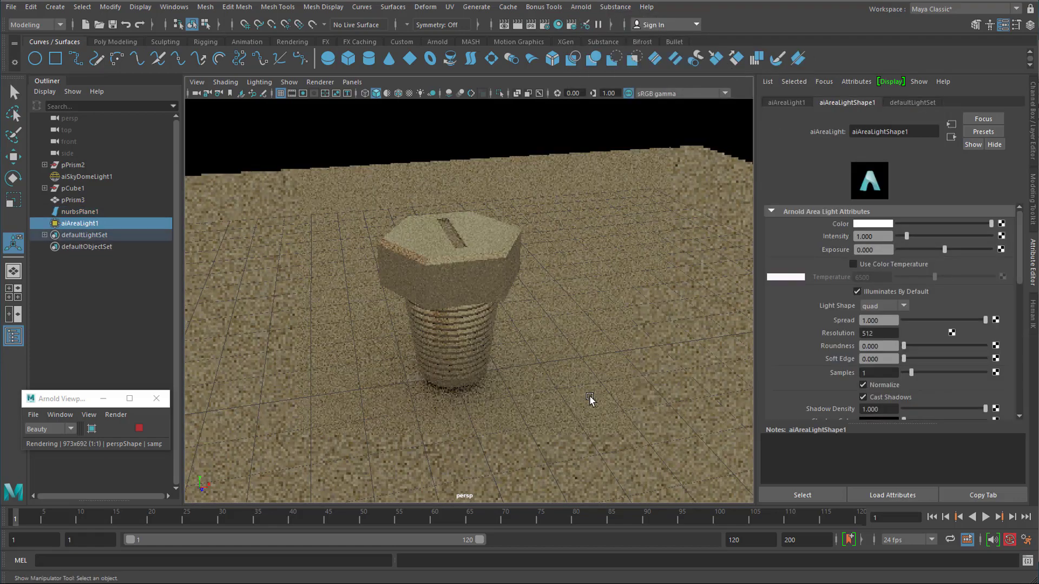
pyautogui.keyDown('alt'); pyautogui.moveTo(617, 397); pyautogui.dragTo(359, 409, button='right'); pyautogui.keyUp('alt')
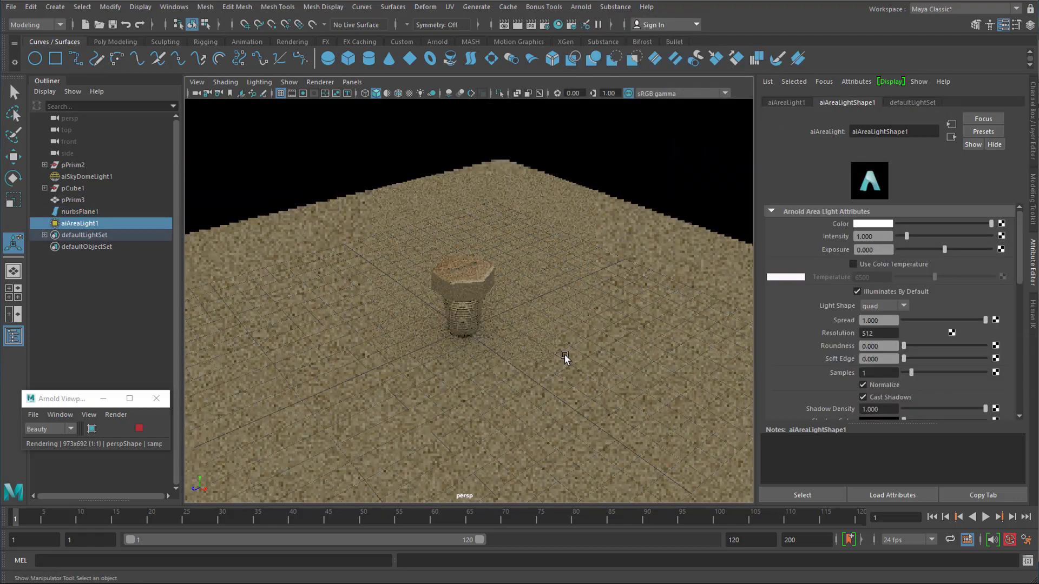
pyautogui.click(289, 82)
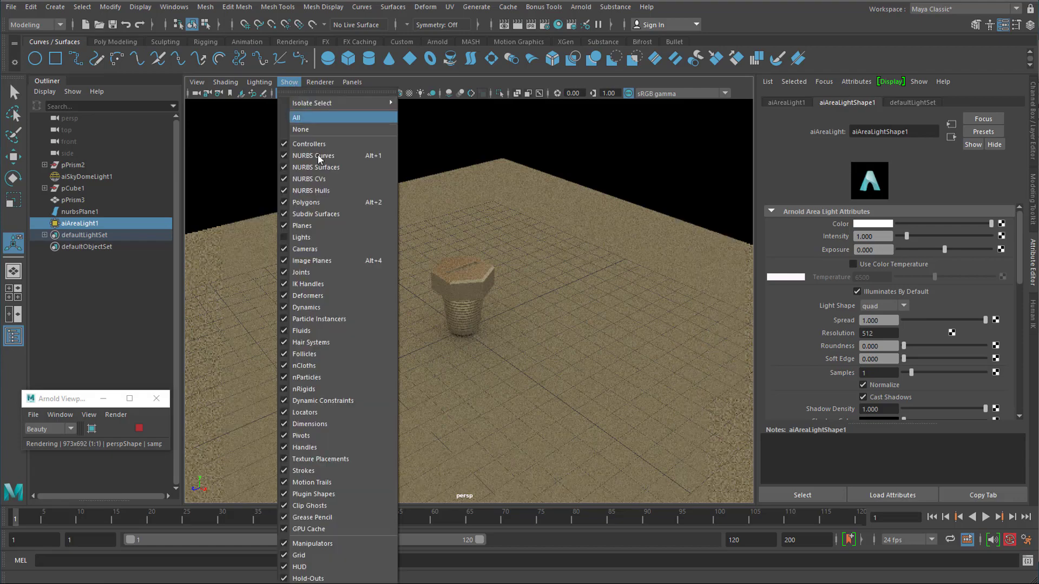
pyautogui.click(304, 239)
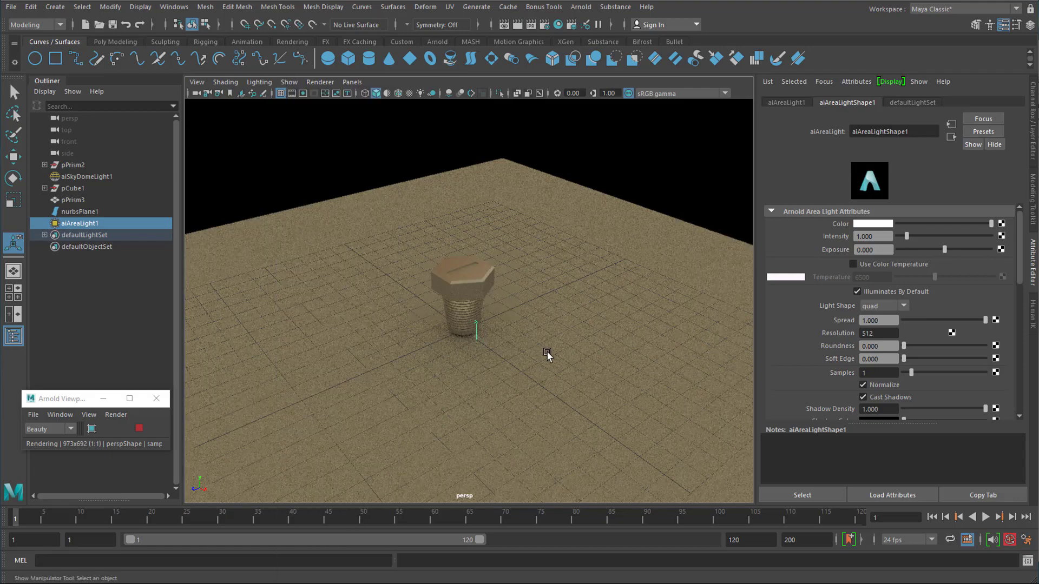
# Step: Enlarge the area light and position it above the floor to the side of the screw, angled toward the screw
pyautogui.press('r')
pyautogui.moveTo(464, 330); pyautogui.dragTo(533, 350)
pyautogui.press('w')
pyautogui.moveTo(410, 355); pyautogui.dragTo(328, 388)
pyautogui.moveTo(377, 314); pyautogui.dragTo(366, 255)
pyautogui.press('e')
# Step: Turn off Normalize on the area light and set its Exposure to 2
pyautogui.click(863, 385)
pyautogui.moveTo(881, 250); pyautogui.dragTo(842, 251)
pyautogui.write('2')
pyautogui.press('Return')
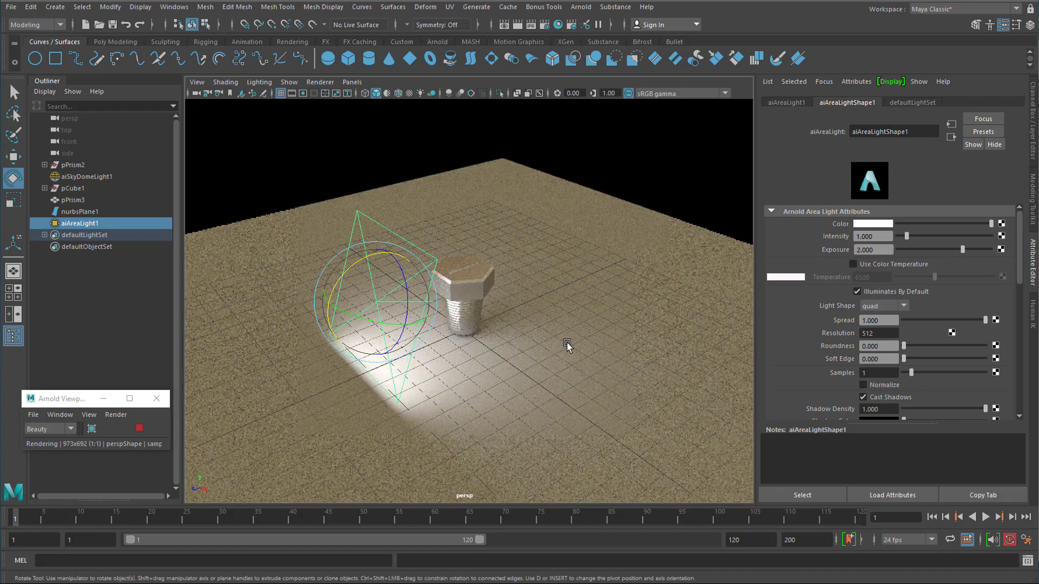
# Step: Hide light objects in the viewport again for a low, close view of the lit screw
pyautogui.keyDown('alt'); pyautogui.moveTo(441, 370); pyautogui.dragTo(436, 366); pyautogui.keyUp('alt')
pyautogui.keyDown('alt'); pyautogui.moveTo(436, 366); pyautogui.dragTo(719, 373, button='right'); pyautogui.keyUp('alt')
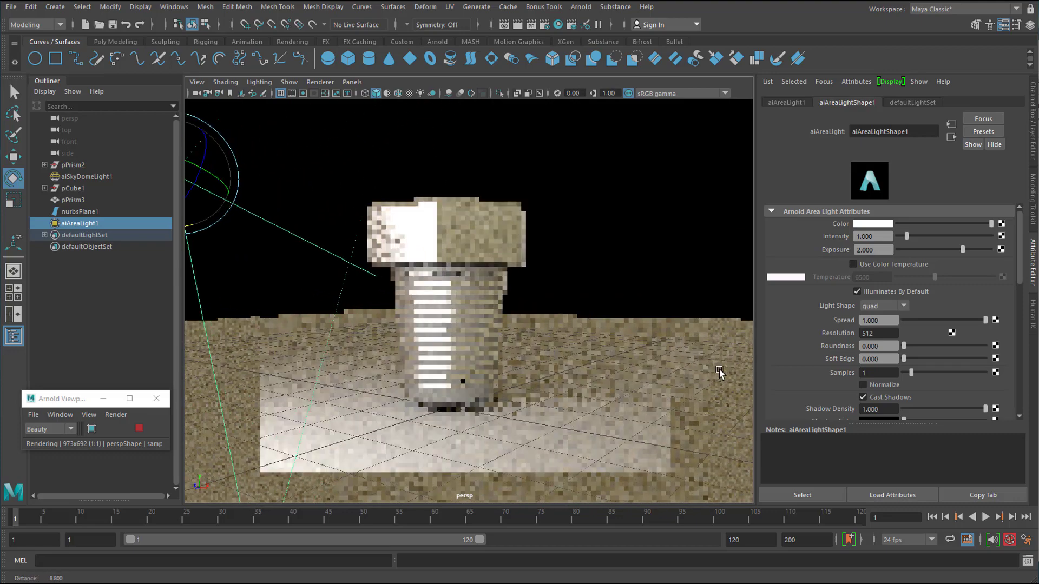
pyautogui.click(287, 82)
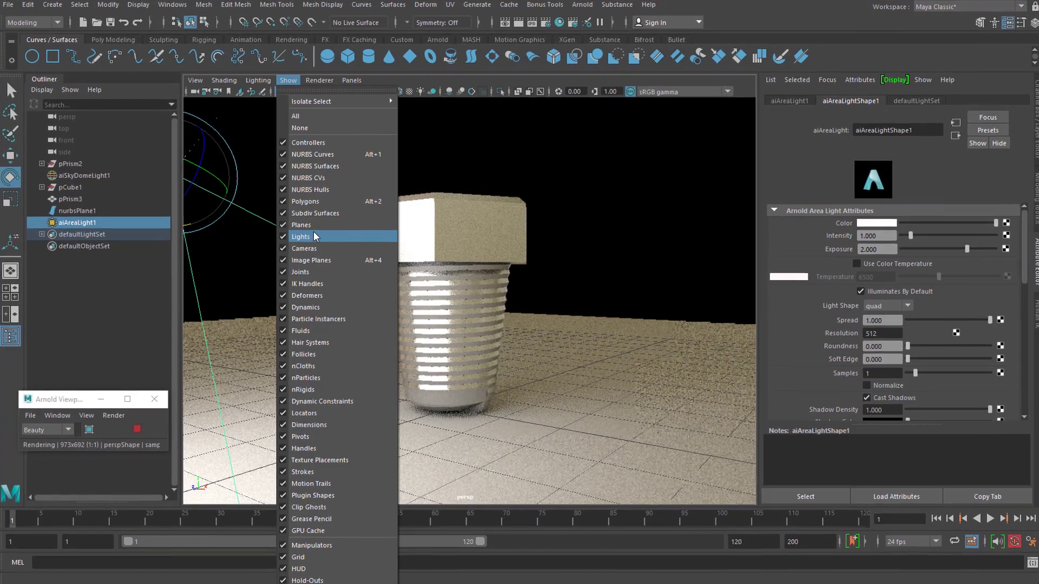
pyautogui.click(313, 233)
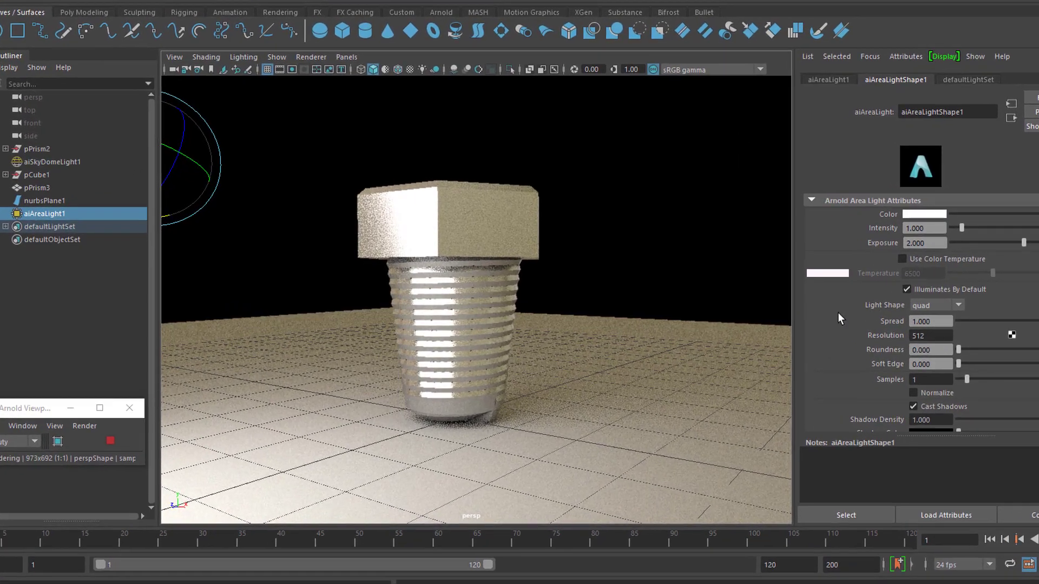